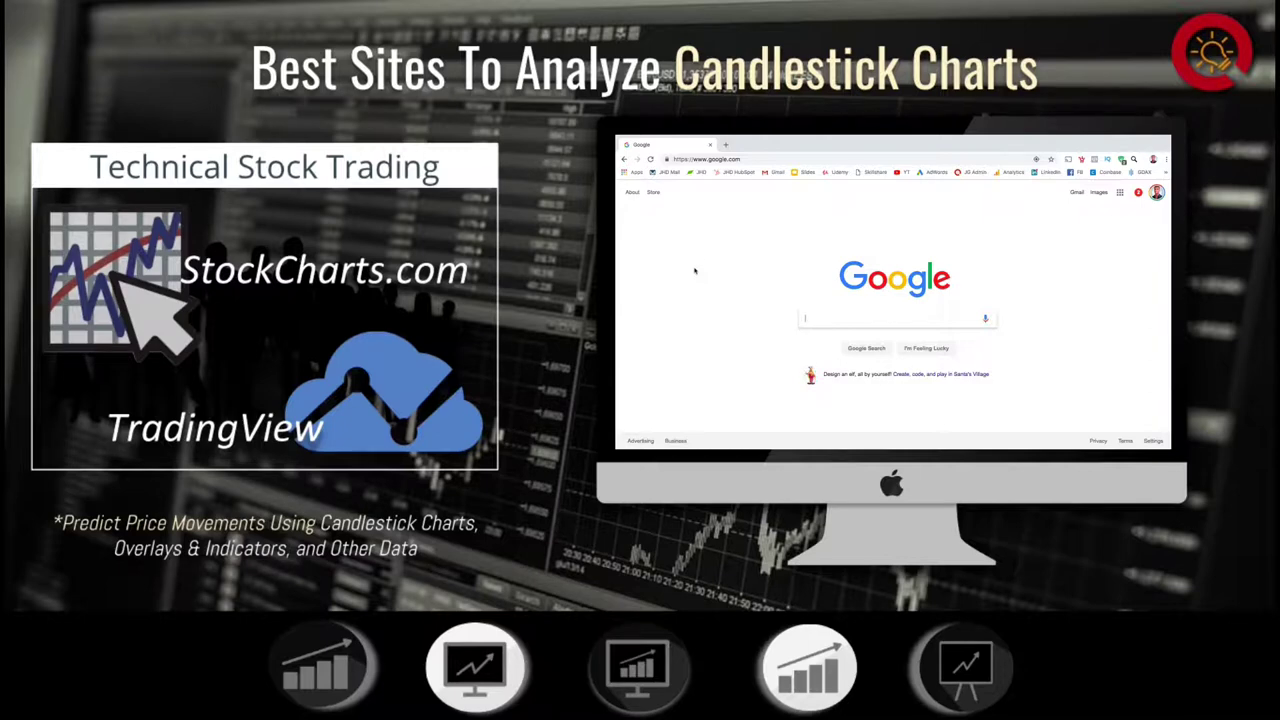
# Step: Navigate Chrome to StockCharts.com from the address bar
pyautogui.click(723, 162)
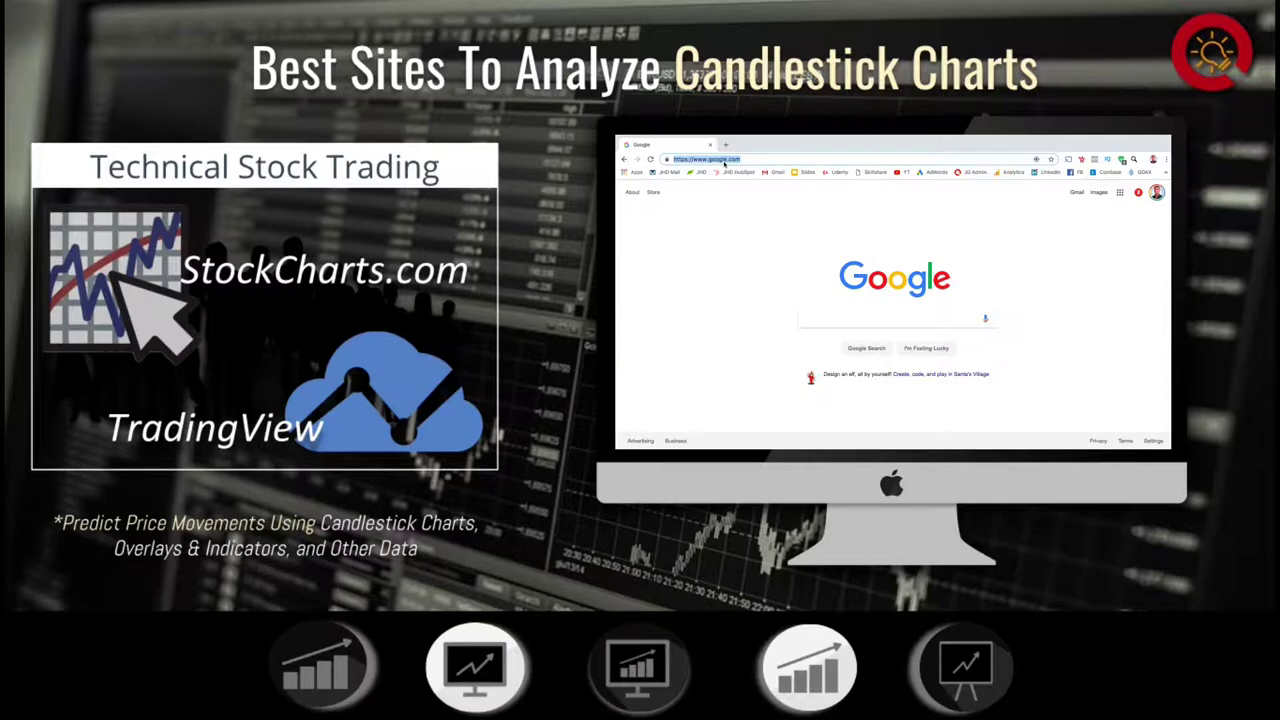
pyautogui.write('Stock')
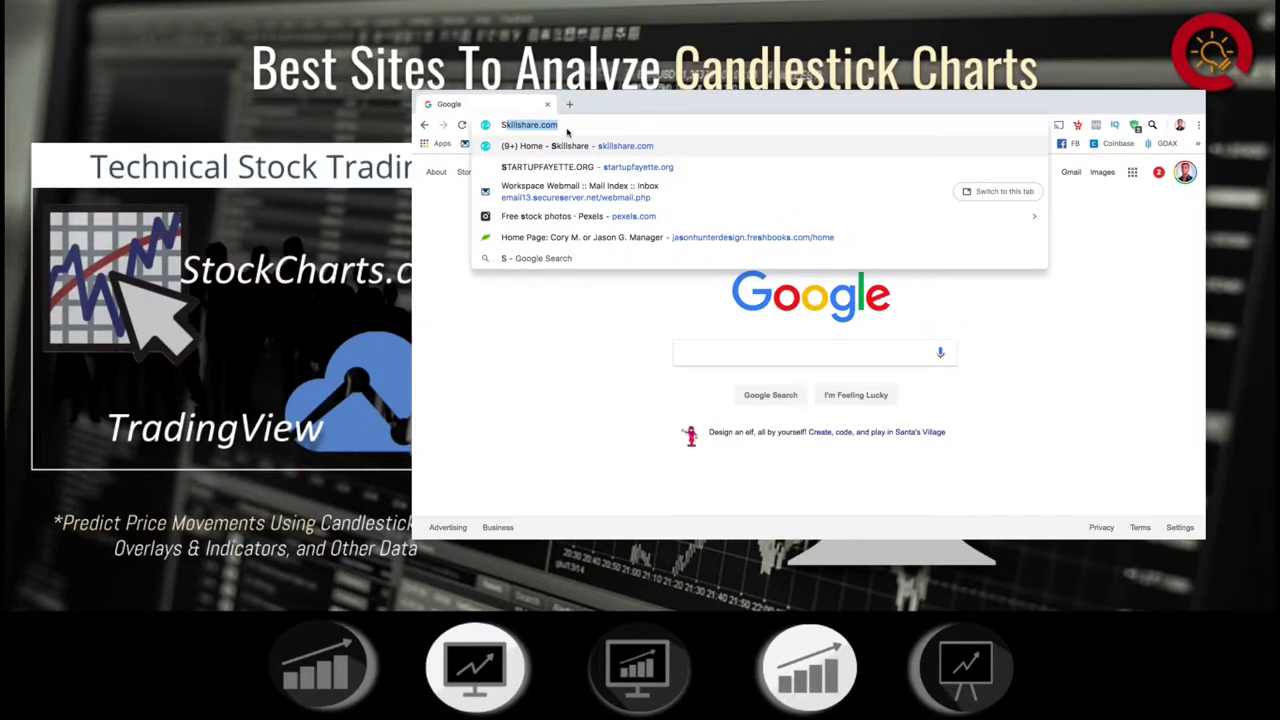
pyautogui.write('Cha')
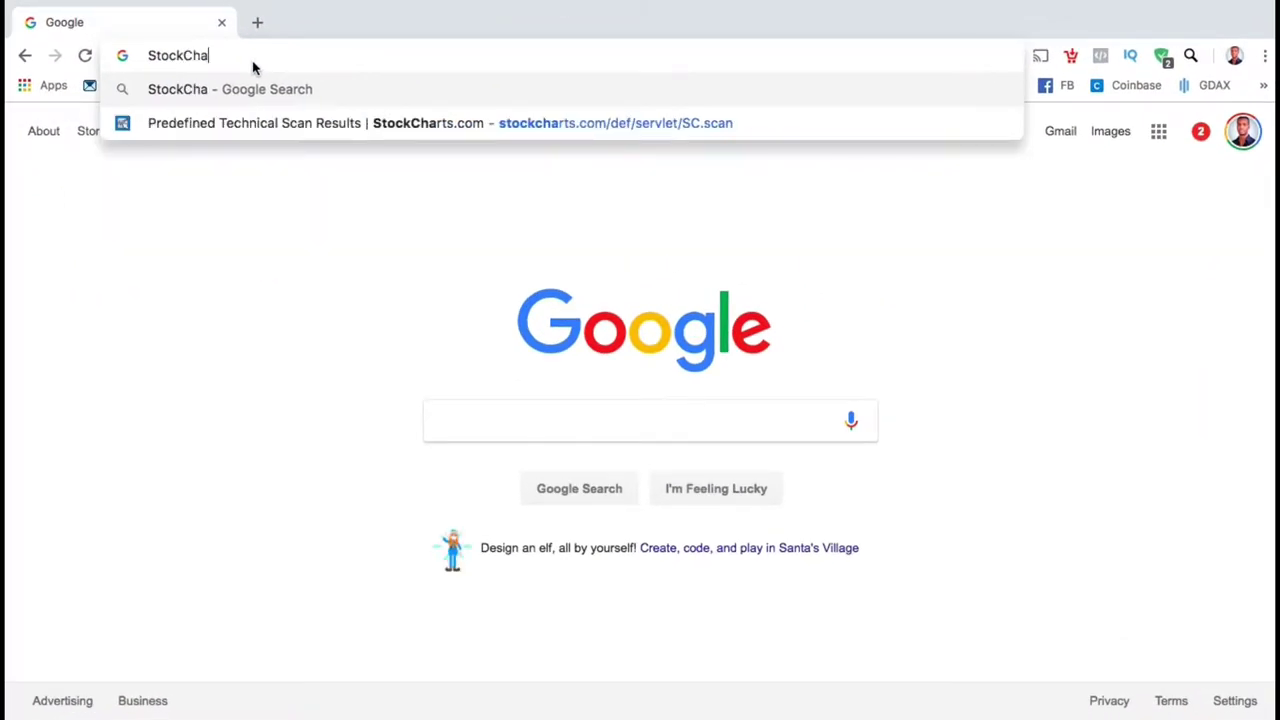
pyautogui.write('rts.com')
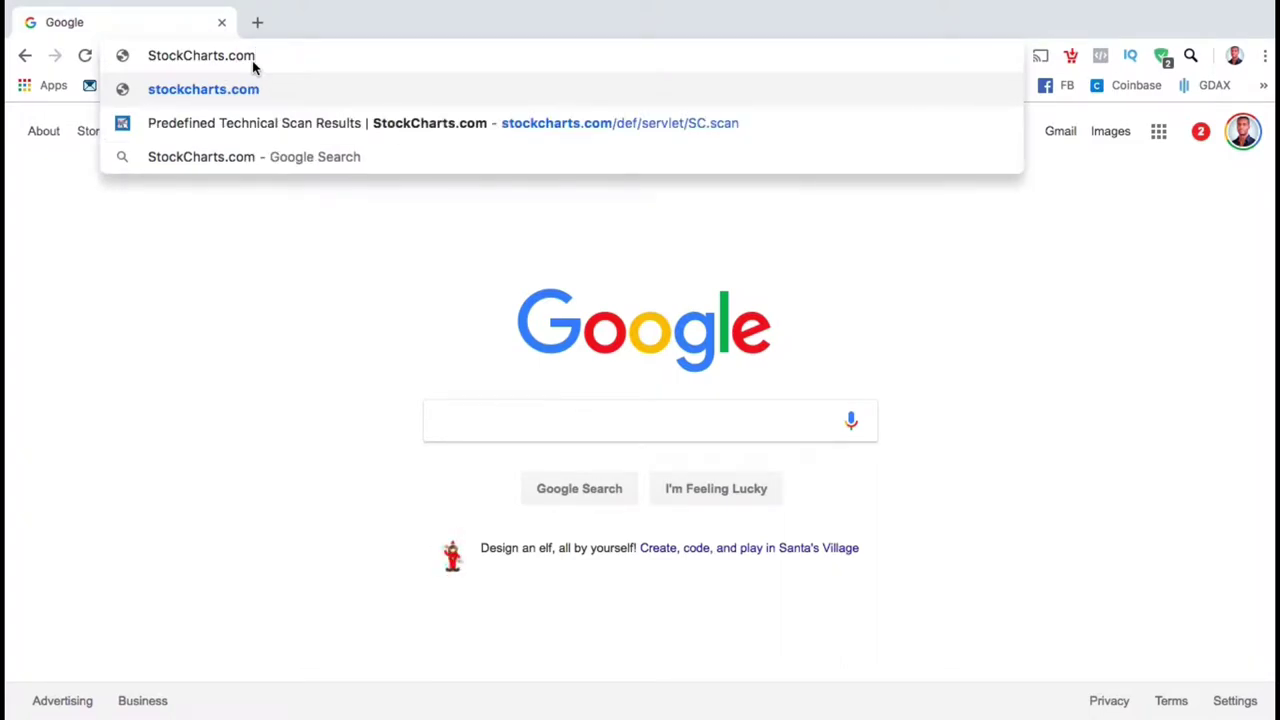
pyautogui.press('Return')
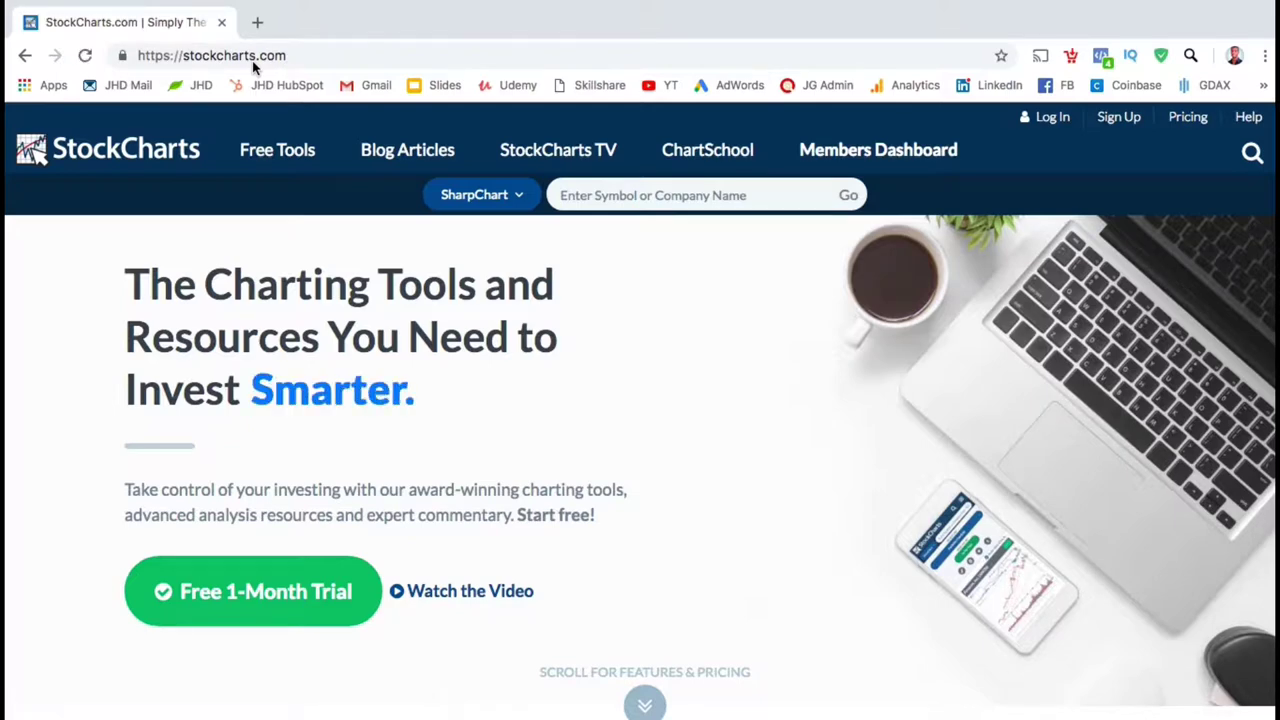
# Step: Search for SPX and open the $SPX S&P 500 Large Cap Index chart
pyautogui.click(519, 198)
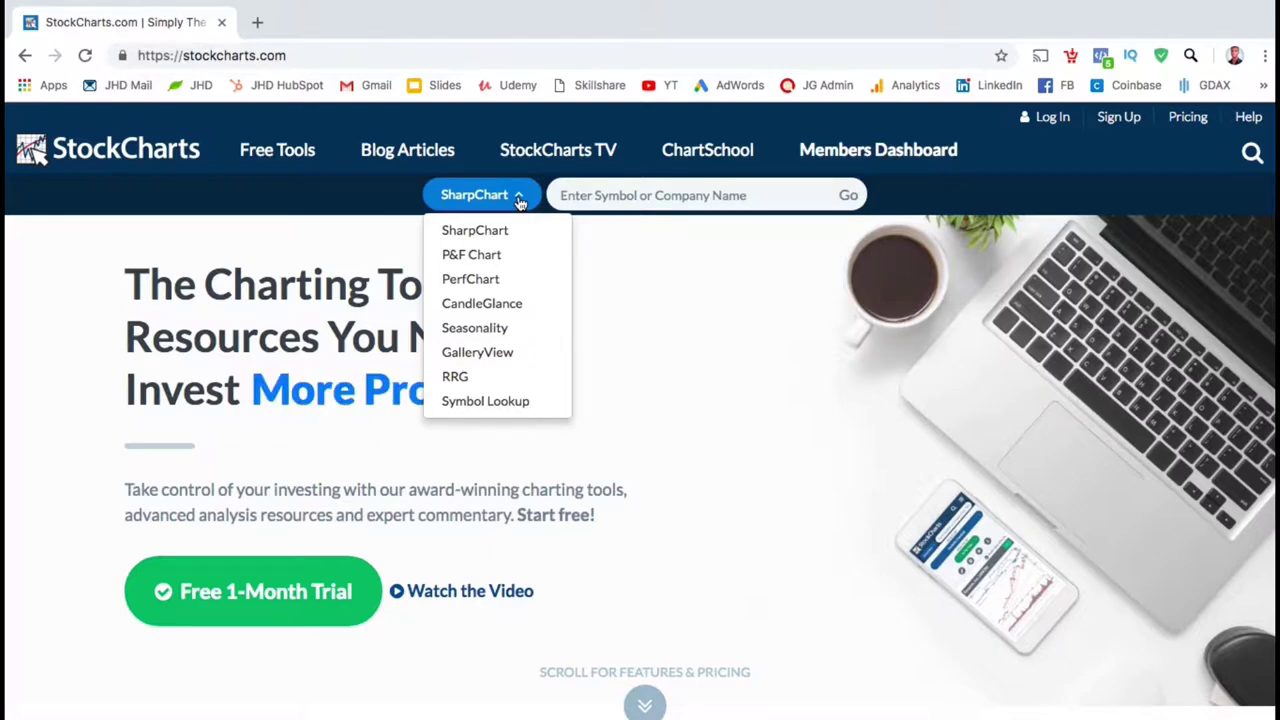
pyautogui.click(519, 198)
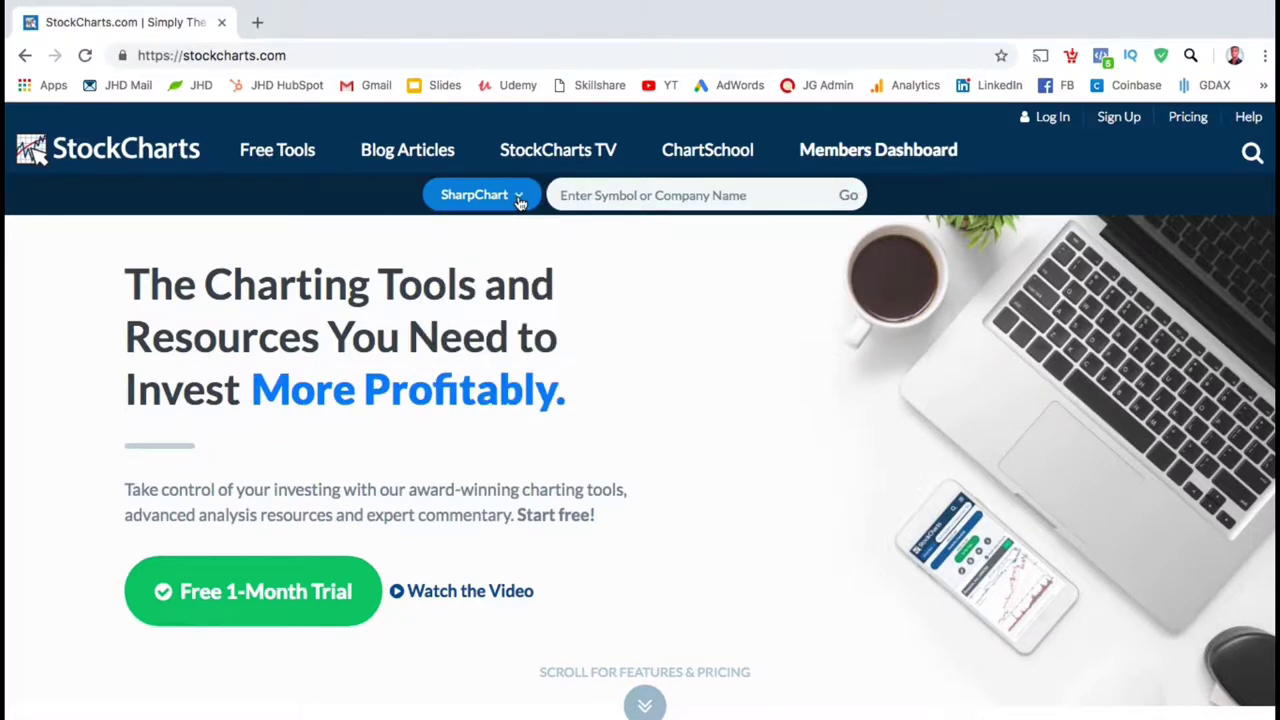
pyautogui.click(600, 195)
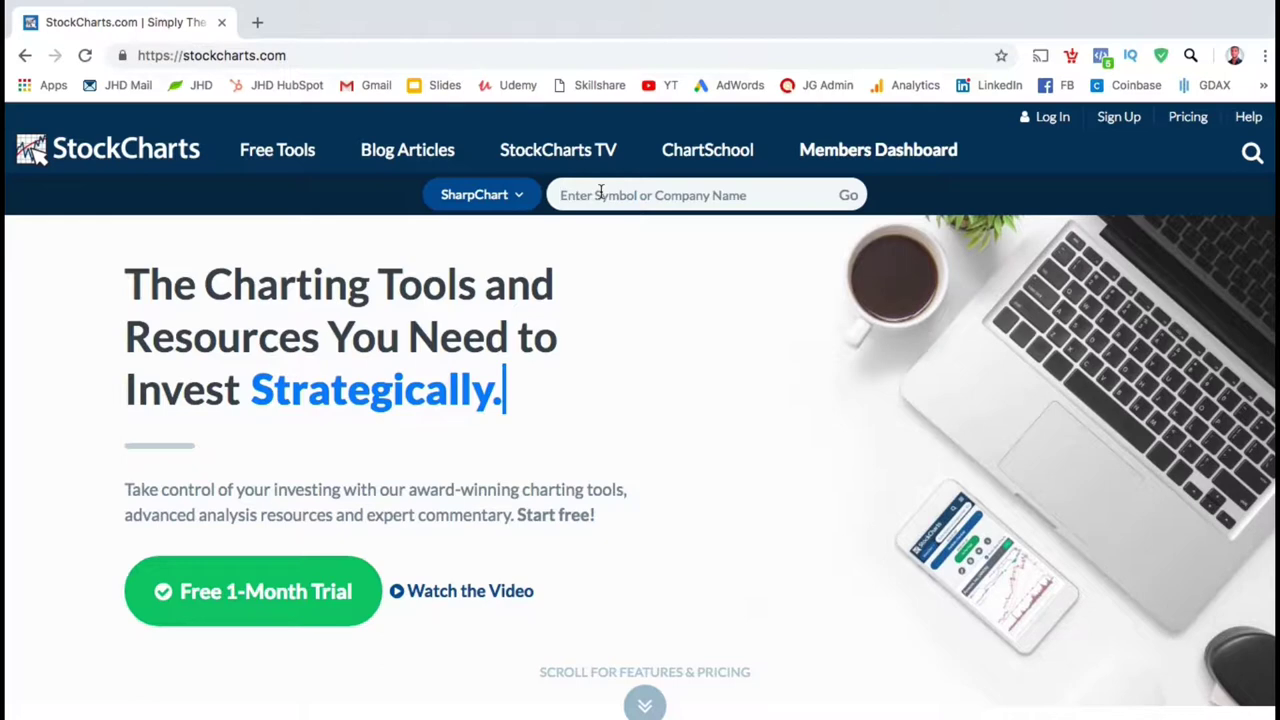
pyautogui.write('SPX')
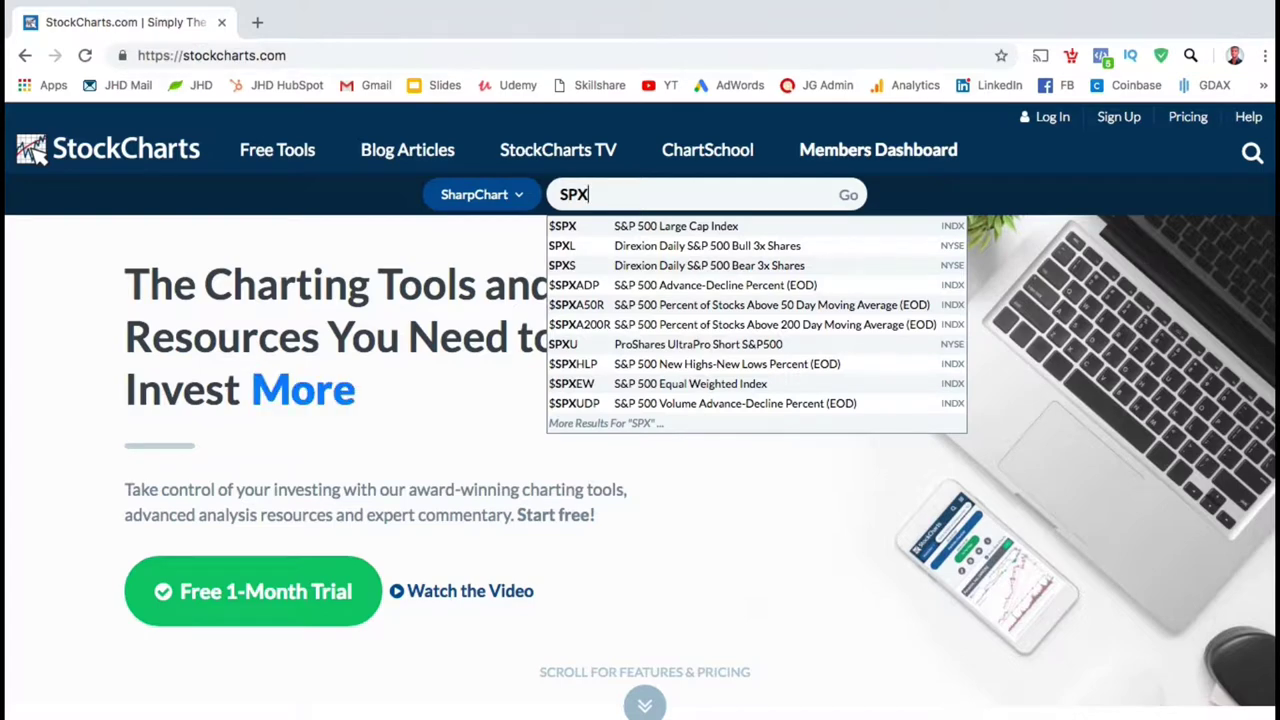
pyautogui.click(605, 228)
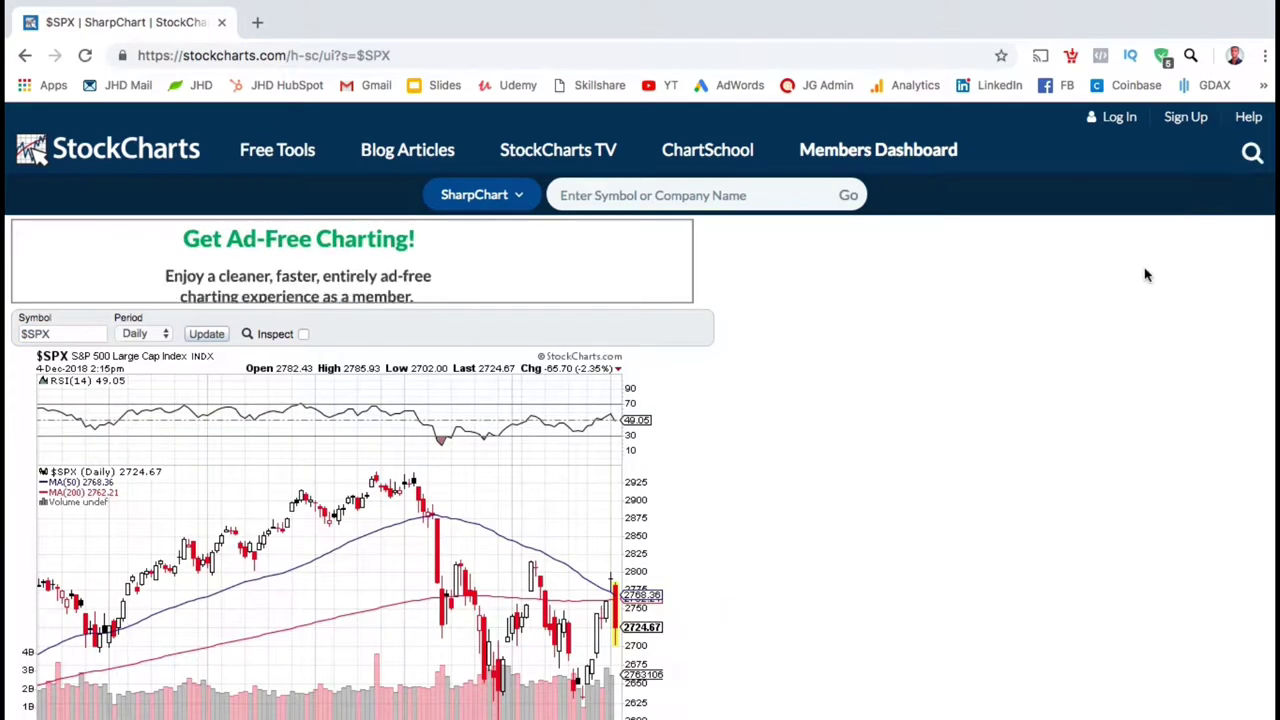
# Step: Scroll down past the ad banner to show the full $SPX chart with RSI and MACD
pyautogui.scroll(-2, 1030, 400)
pyautogui.scroll(-3, 1030, 400)
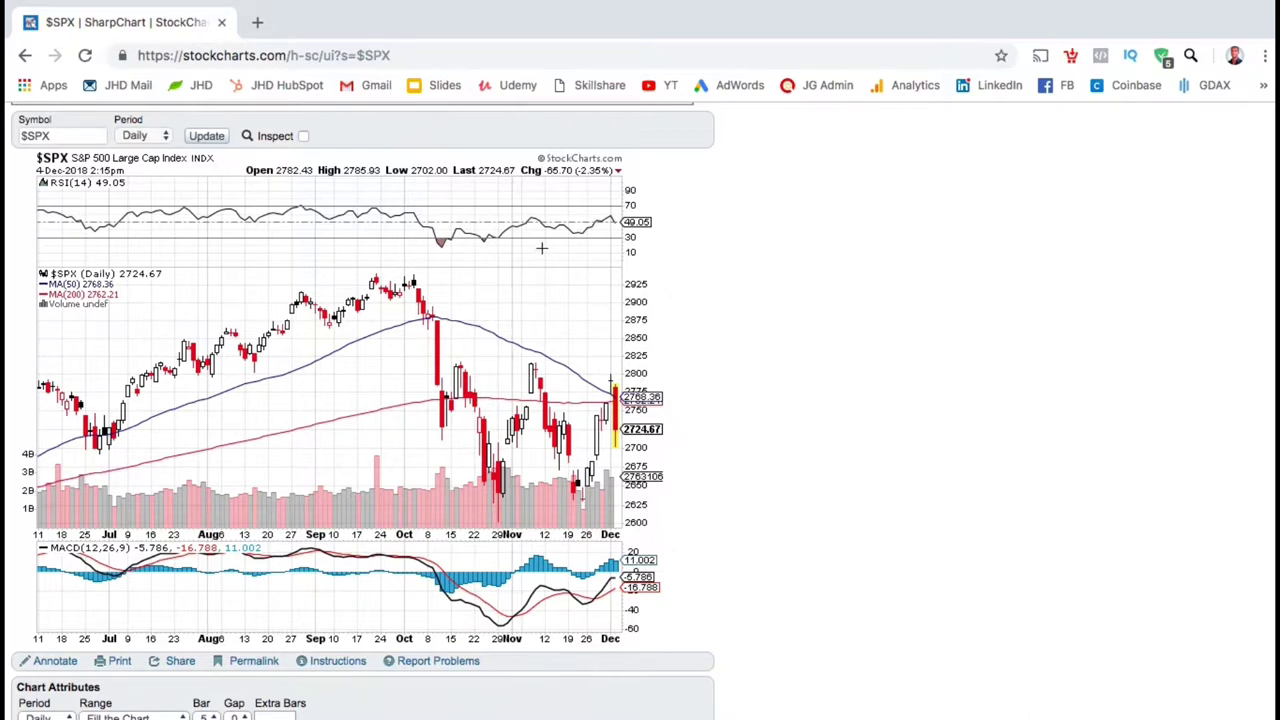
# Step: Set the $SPX chart period to Weekly and update the chart
pyautogui.click(162, 139)
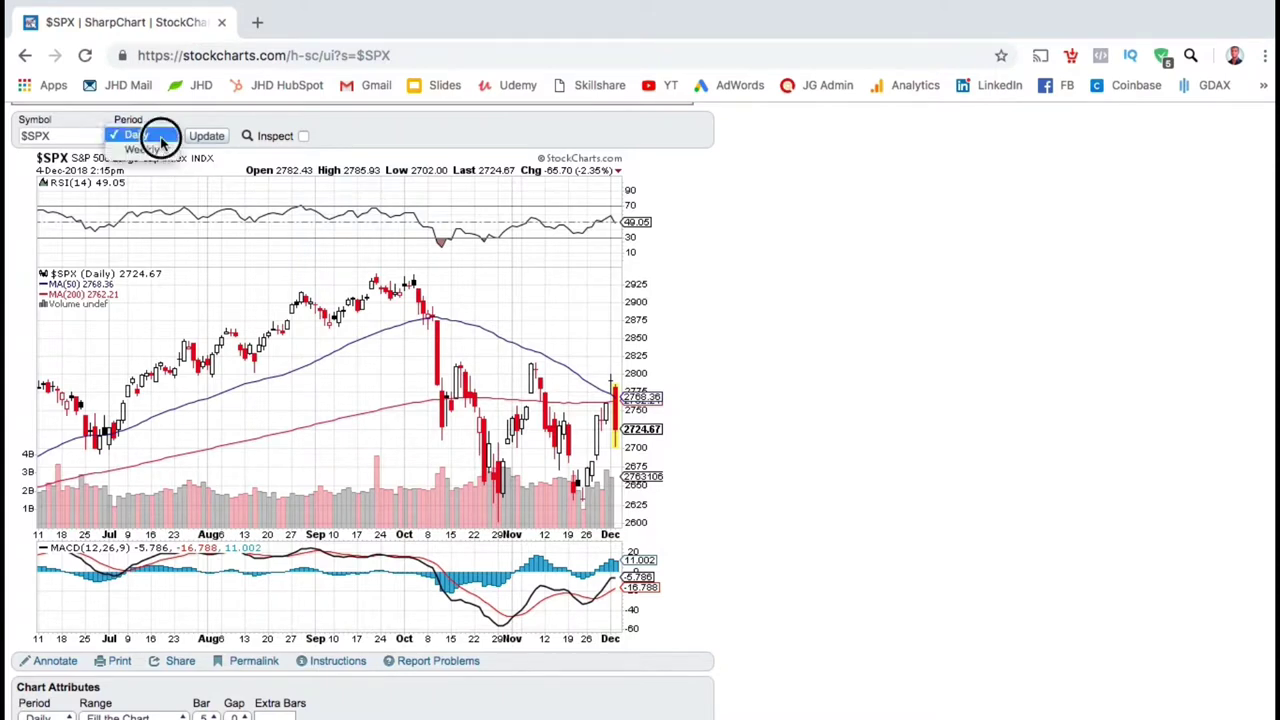
pyautogui.click(143, 149)
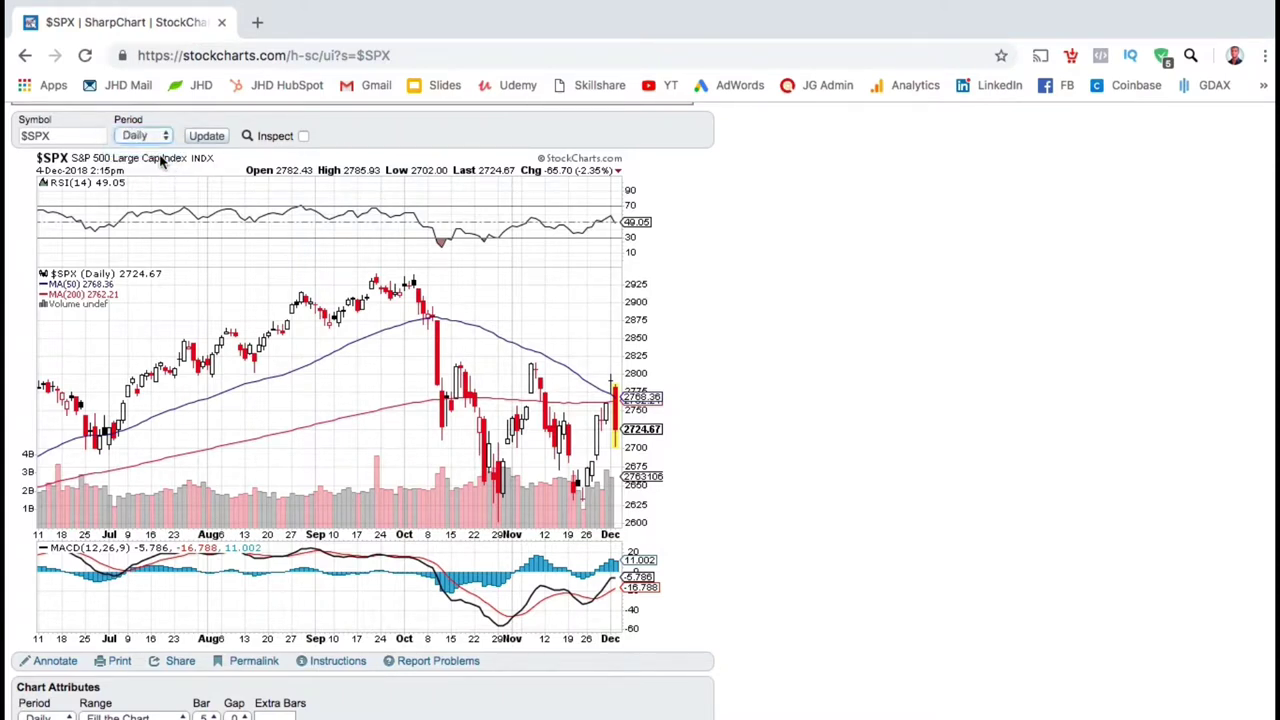
pyautogui.click(206, 136)
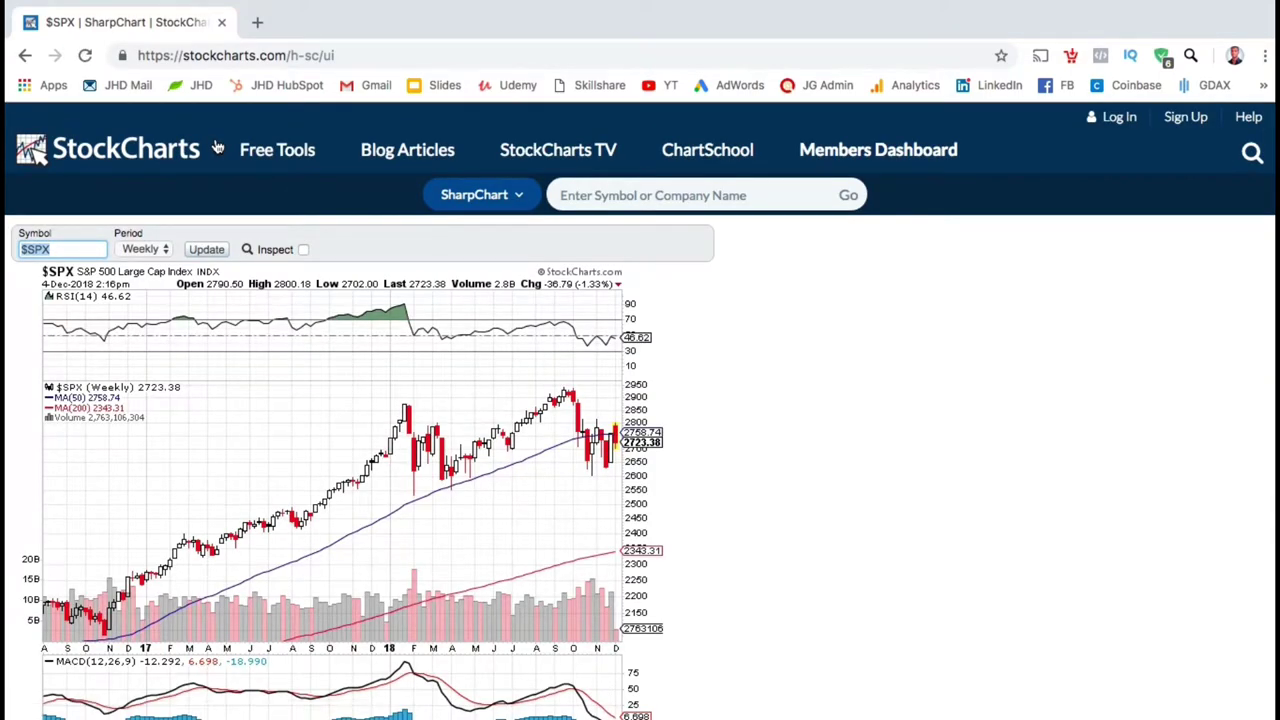
pyautogui.scroll(-2, 756, 358)
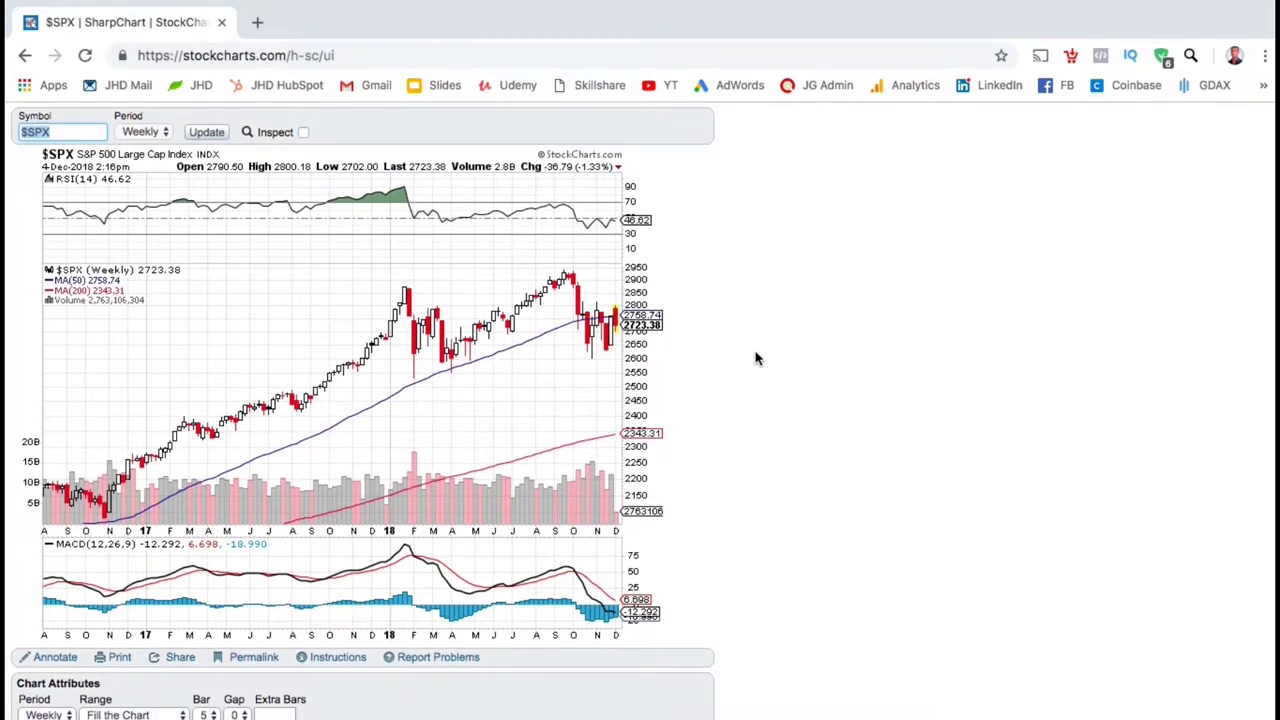
pyautogui.scroll(-5, 756, 358)
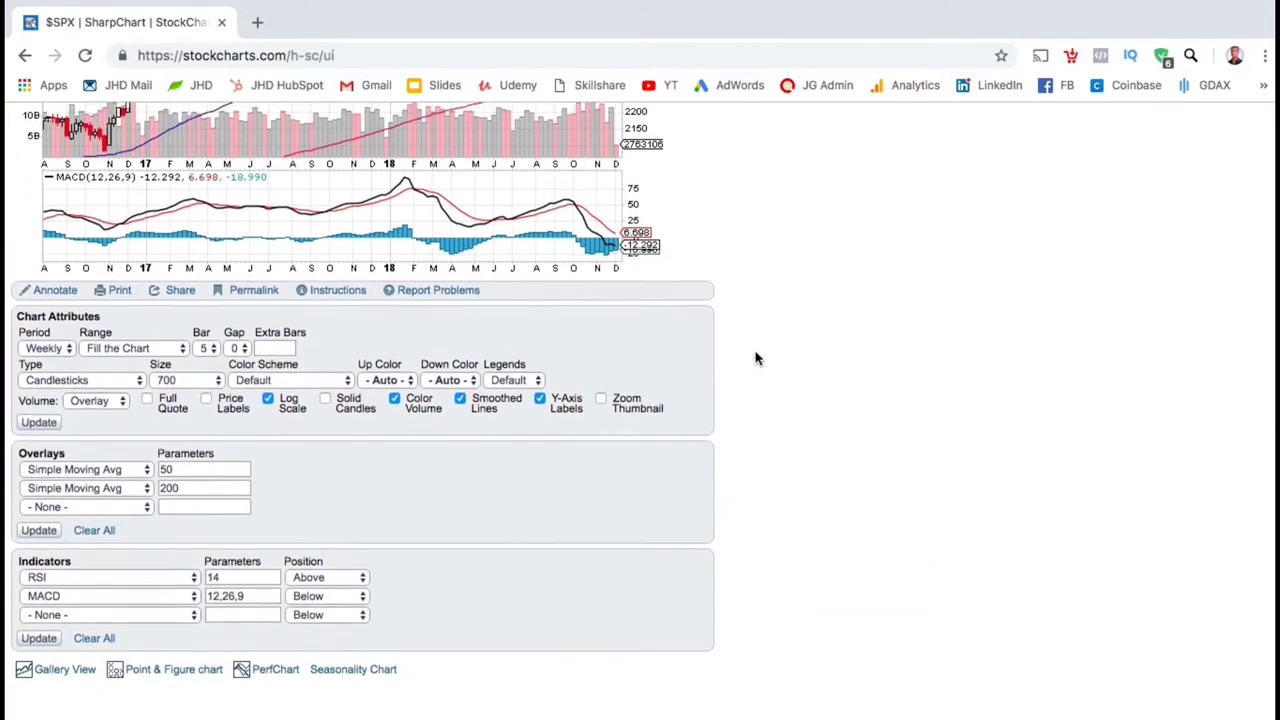
# Step: Keep Candlesticks as the chart type and set the chart size to Landscape
pyautogui.scroll(1, 756, 358)
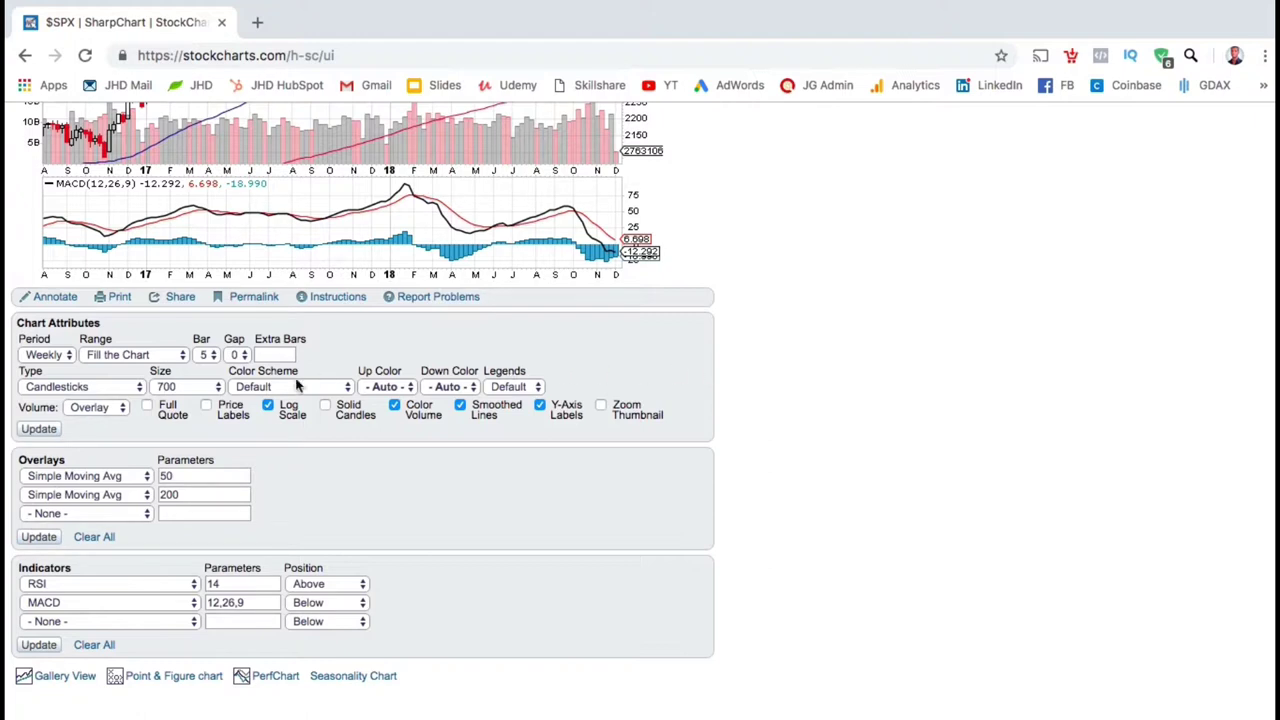
pyautogui.click(134, 388)
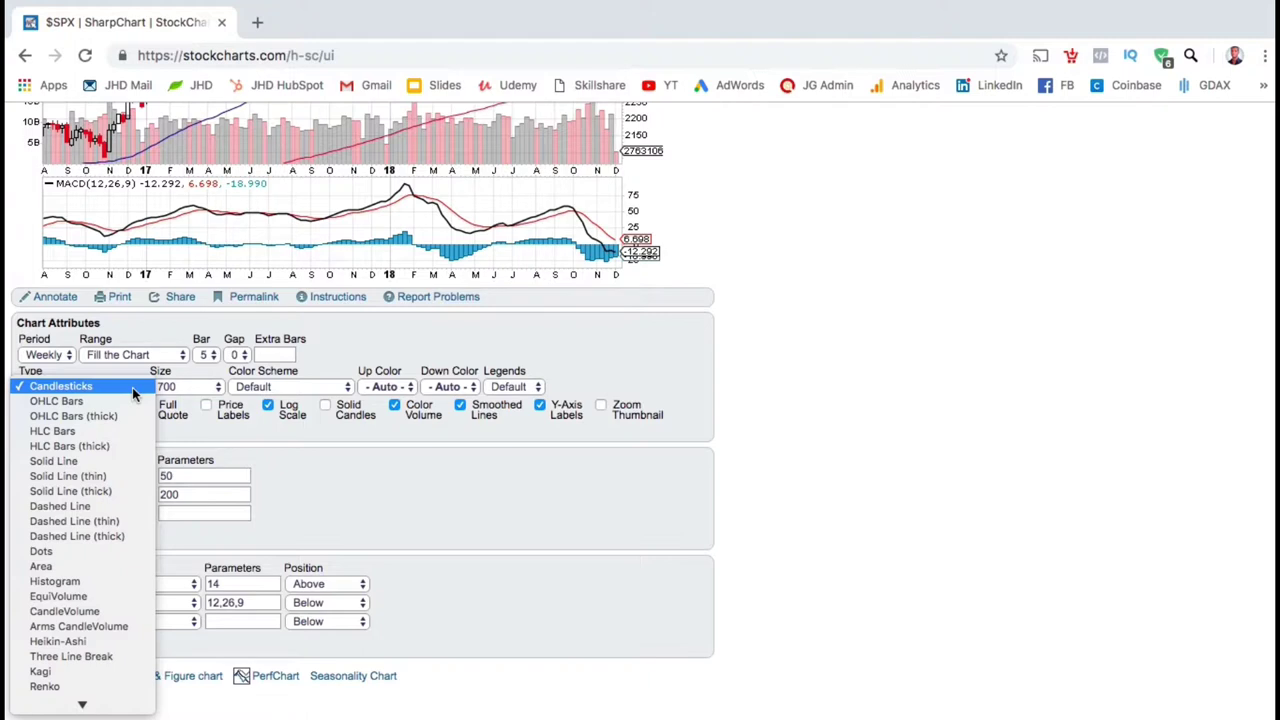
pyautogui.click(132, 387)
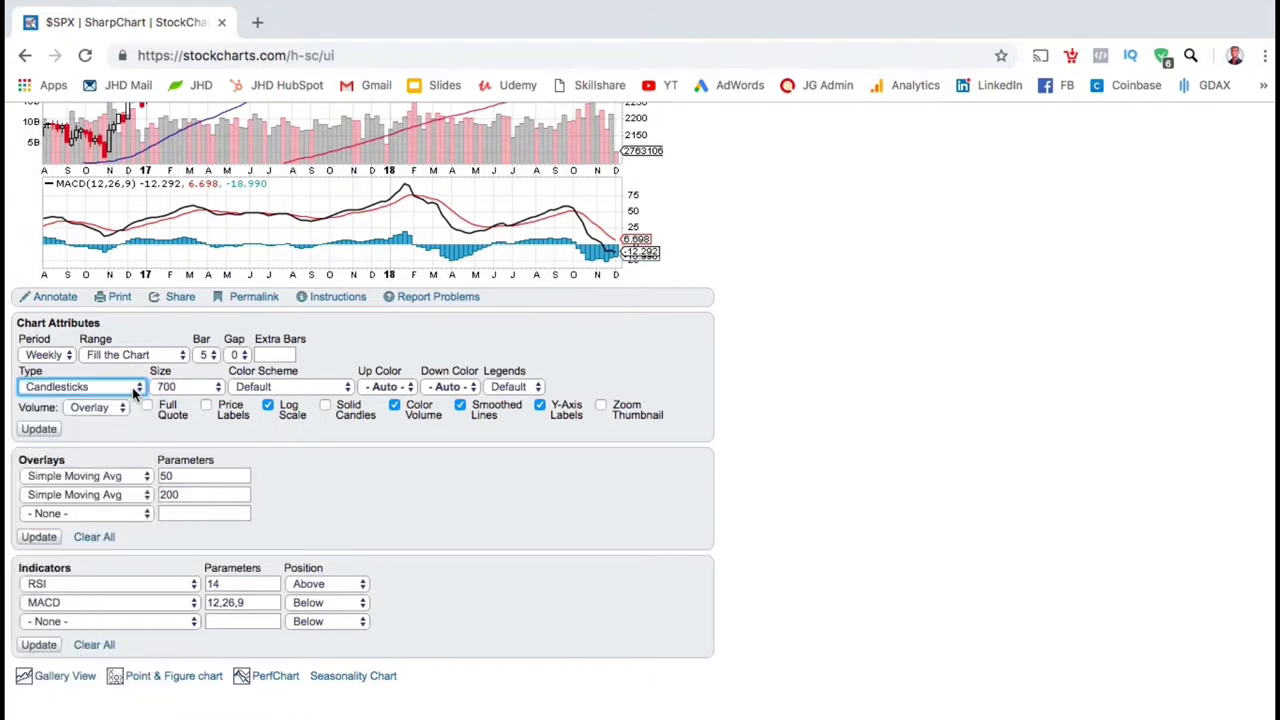
pyautogui.click(215, 390)
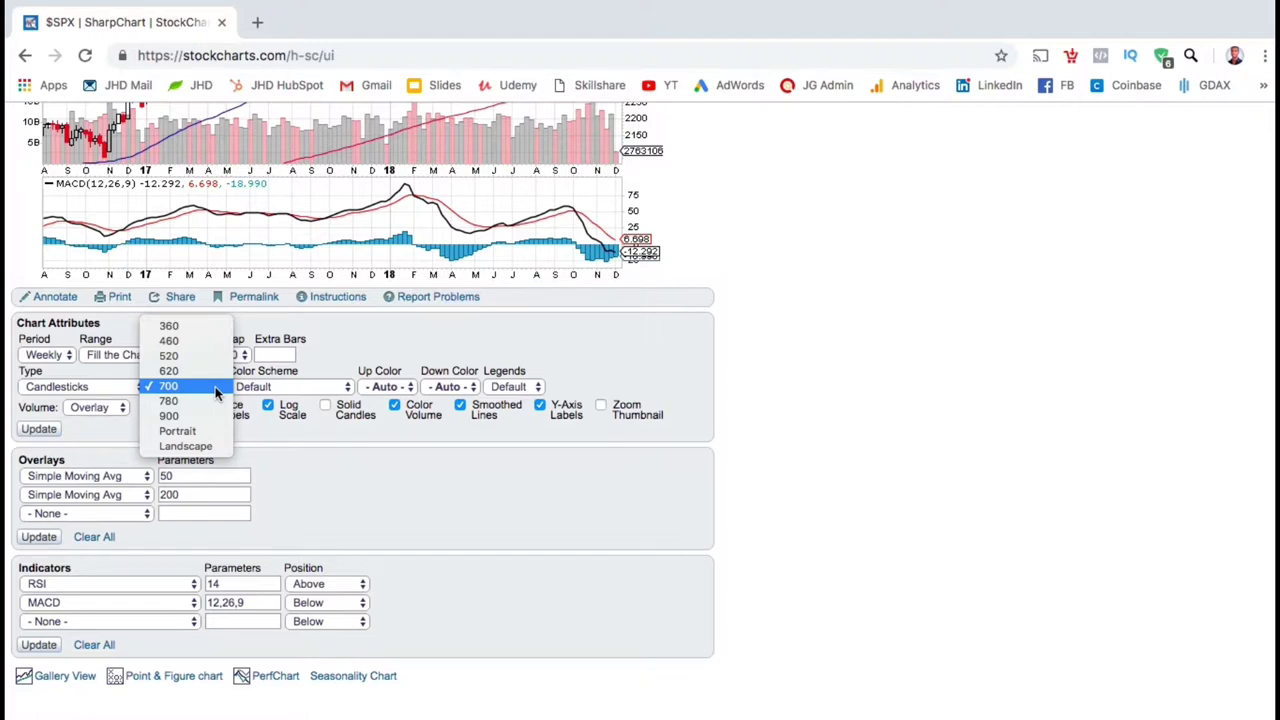
pyautogui.click(217, 446)
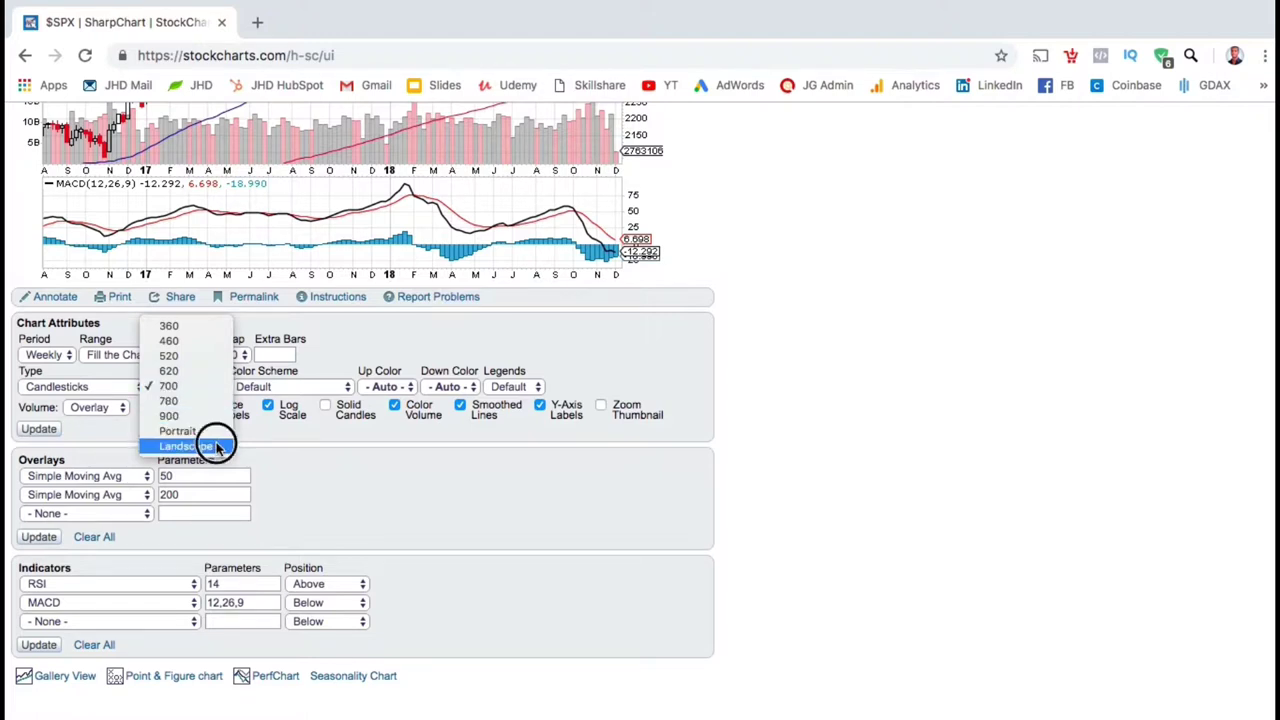
pyautogui.click(311, 393)
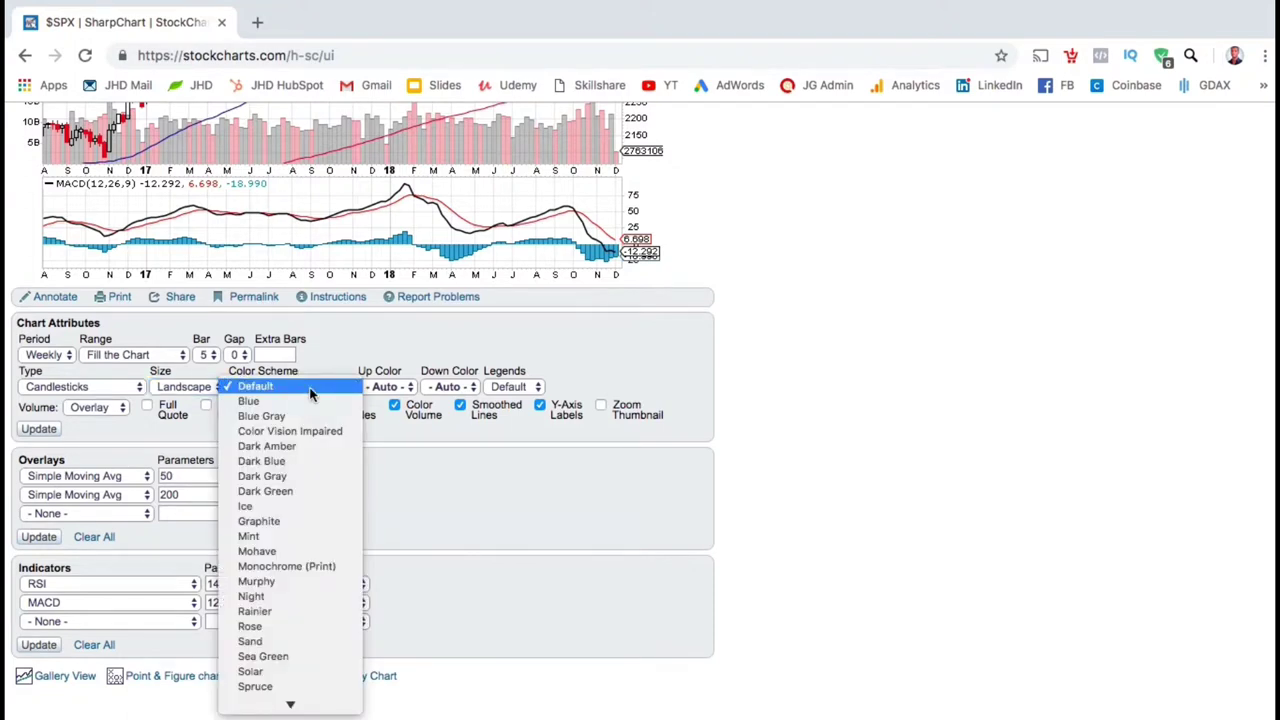
pyautogui.click(293, 596)
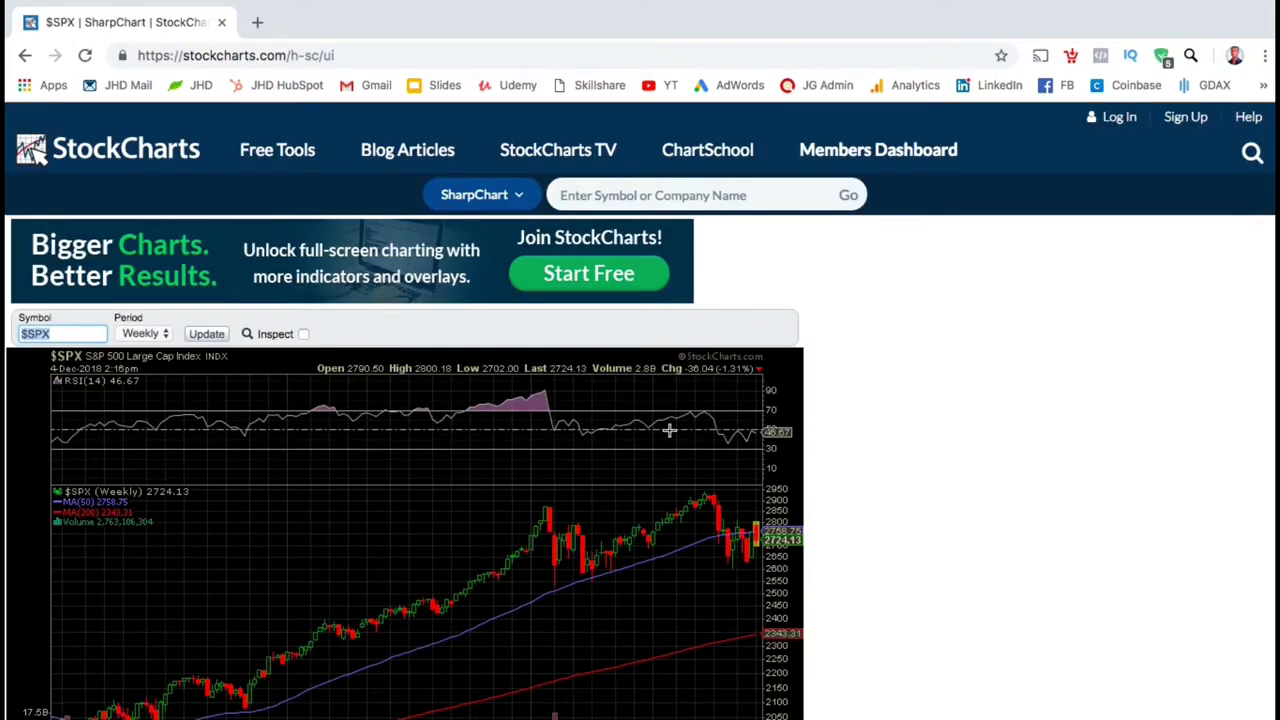
pyautogui.scroll(-2, 845, 441)
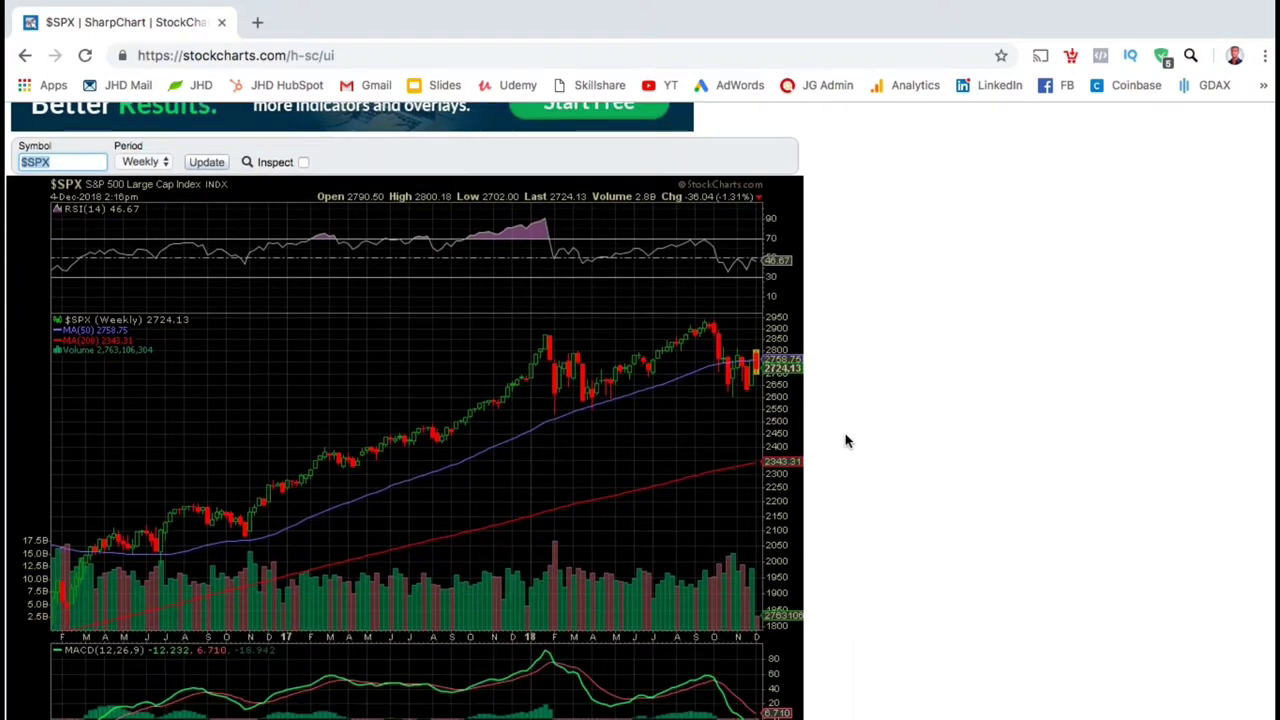
pyautogui.scroll(-1, 845, 441)
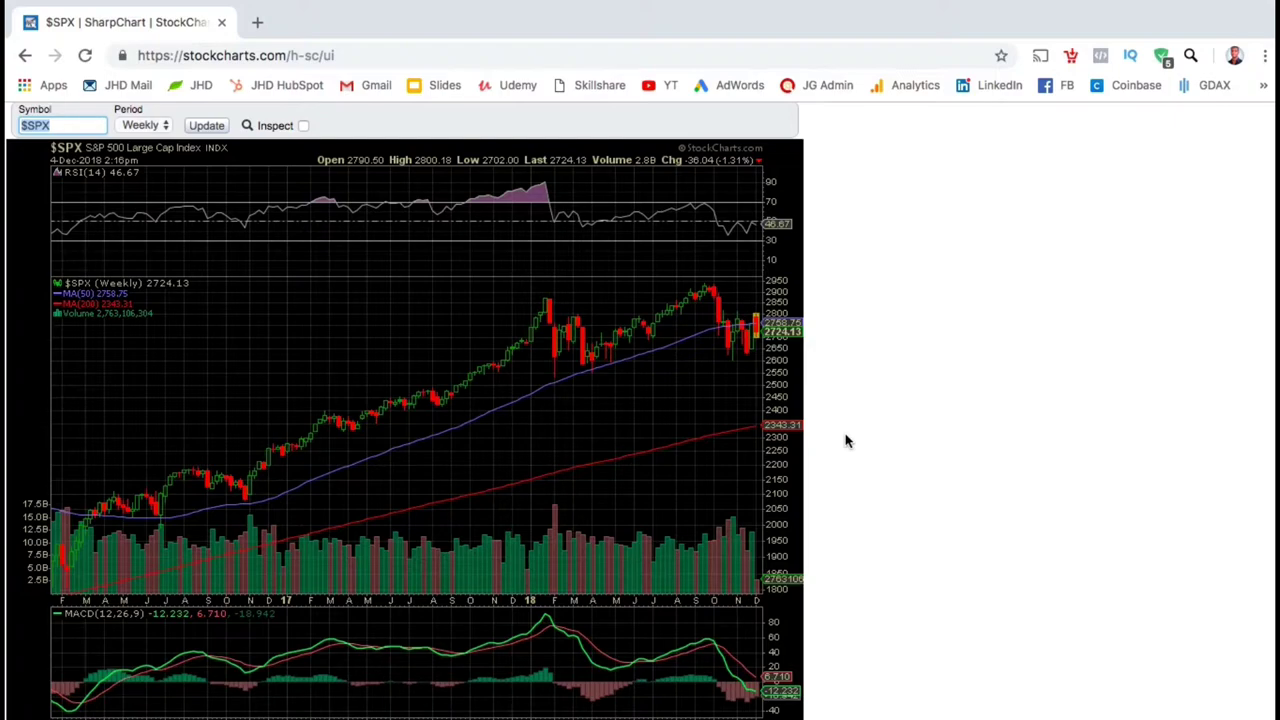
# Step: Open TradingView.com in a new Chrome tab
pyautogui.hotkey('ctrl', 't')
pyautogui.write('Tra')
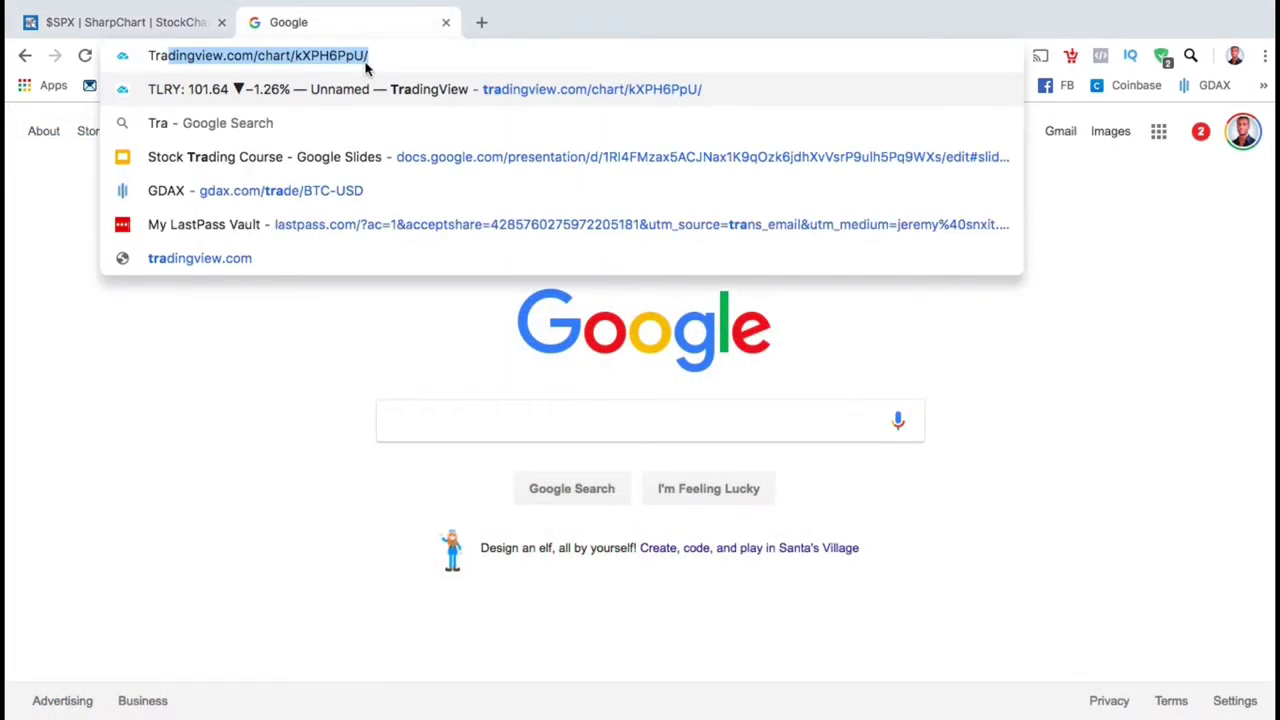
pyautogui.write('dingView.c')
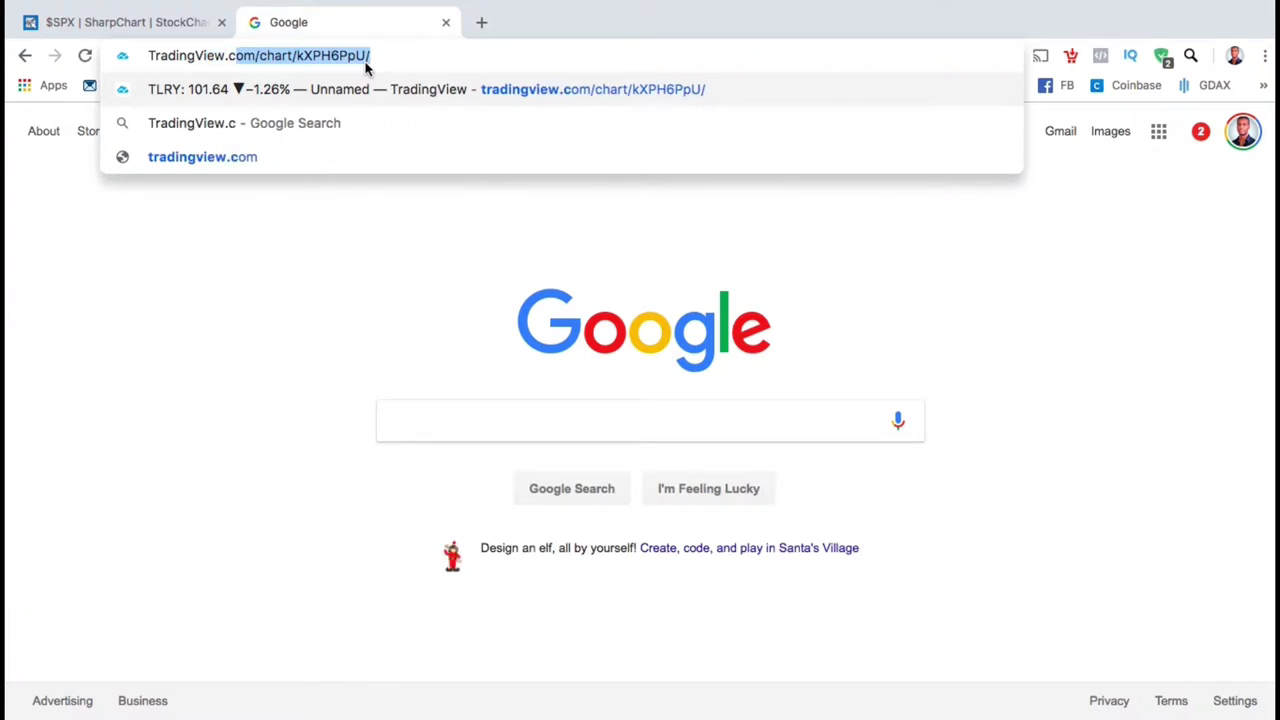
pyautogui.write('om')
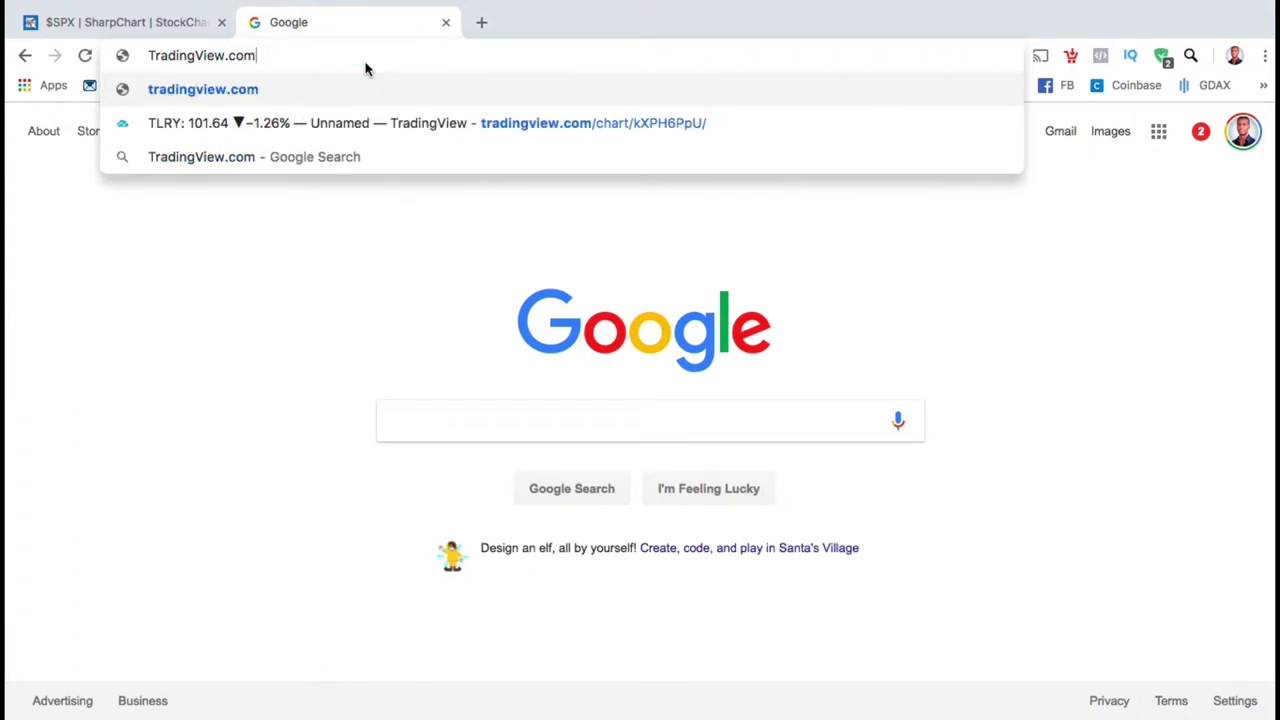
pyautogui.press('Return')
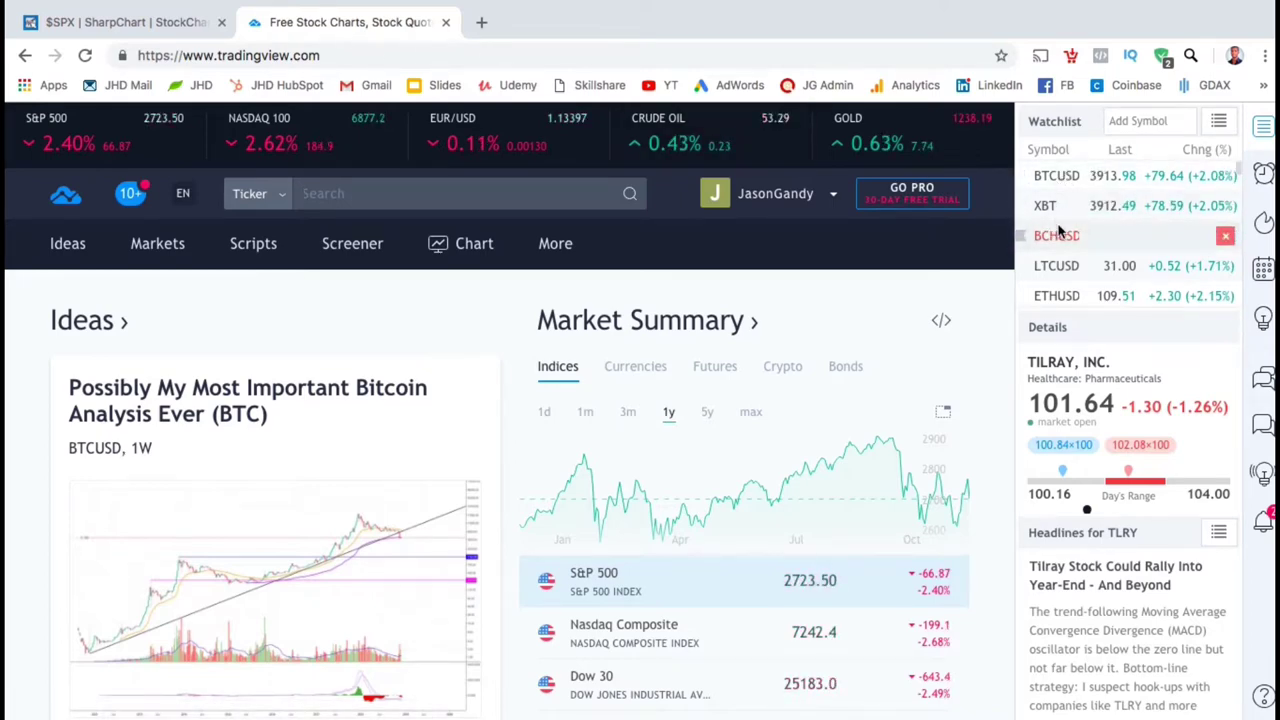
# Step: Open the SPX symbol page from the watchlist, then its full-featured chart
pyautogui.scroll(-1, 1065, 232)
pyautogui.scroll(-5, 1065, 232)
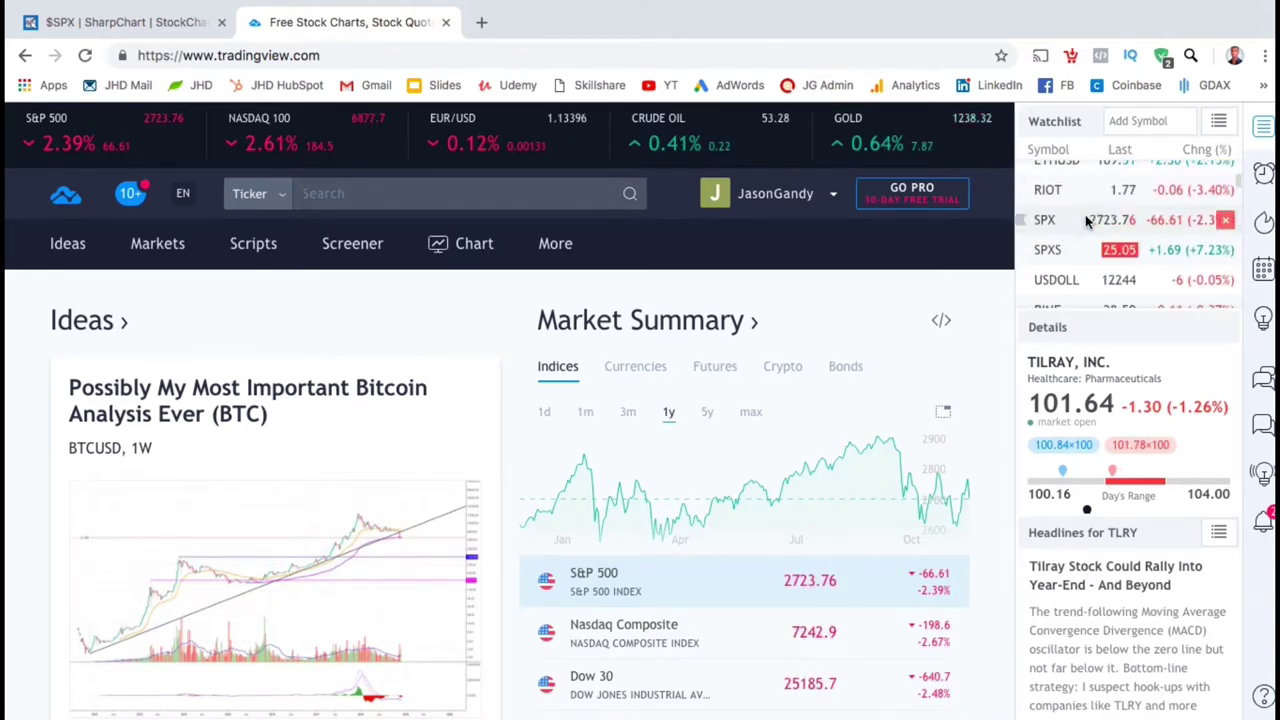
pyautogui.click(1086, 219)
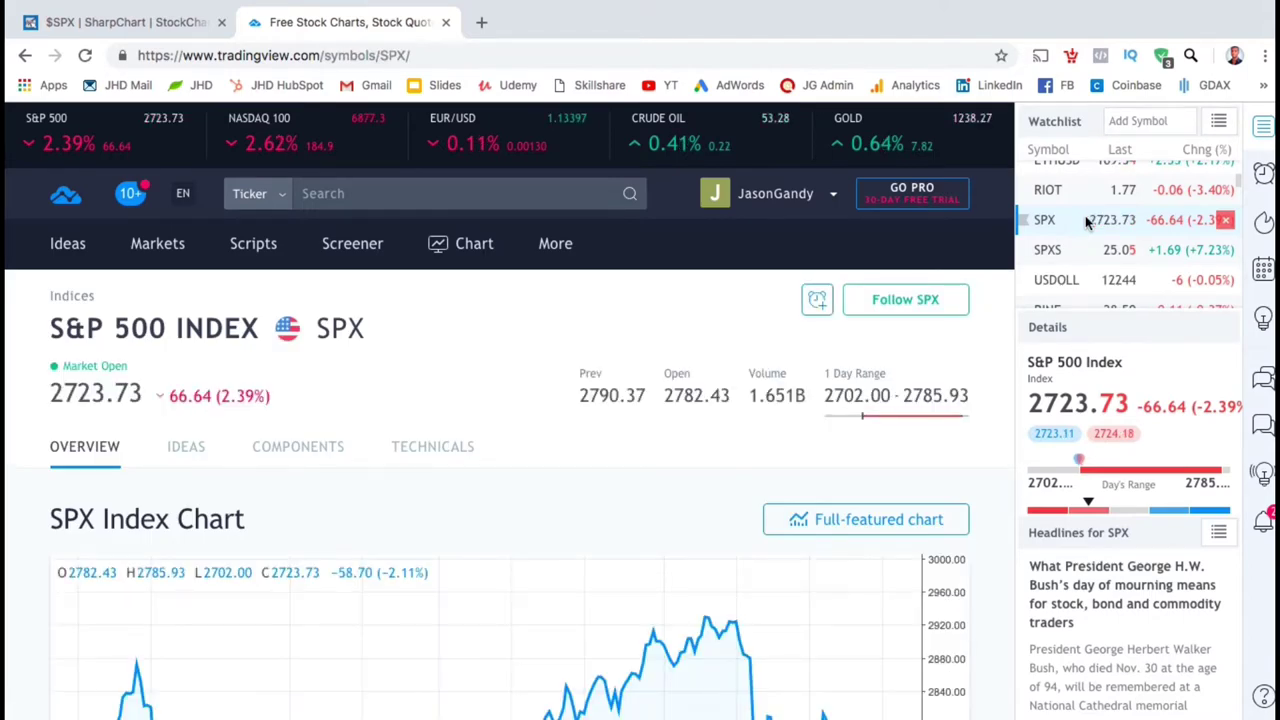
pyautogui.scroll(-1, 961, 346)
pyautogui.scroll(-3, 961, 346)
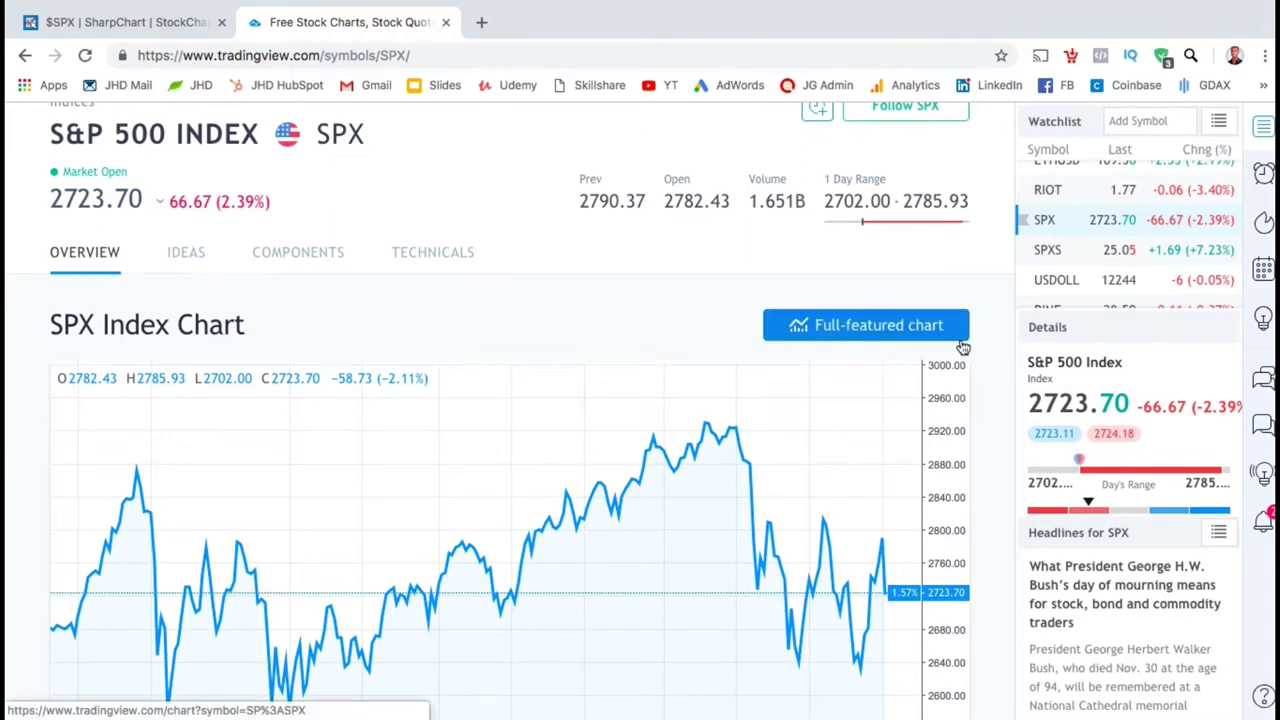
pyautogui.scroll(-2, 961, 346)
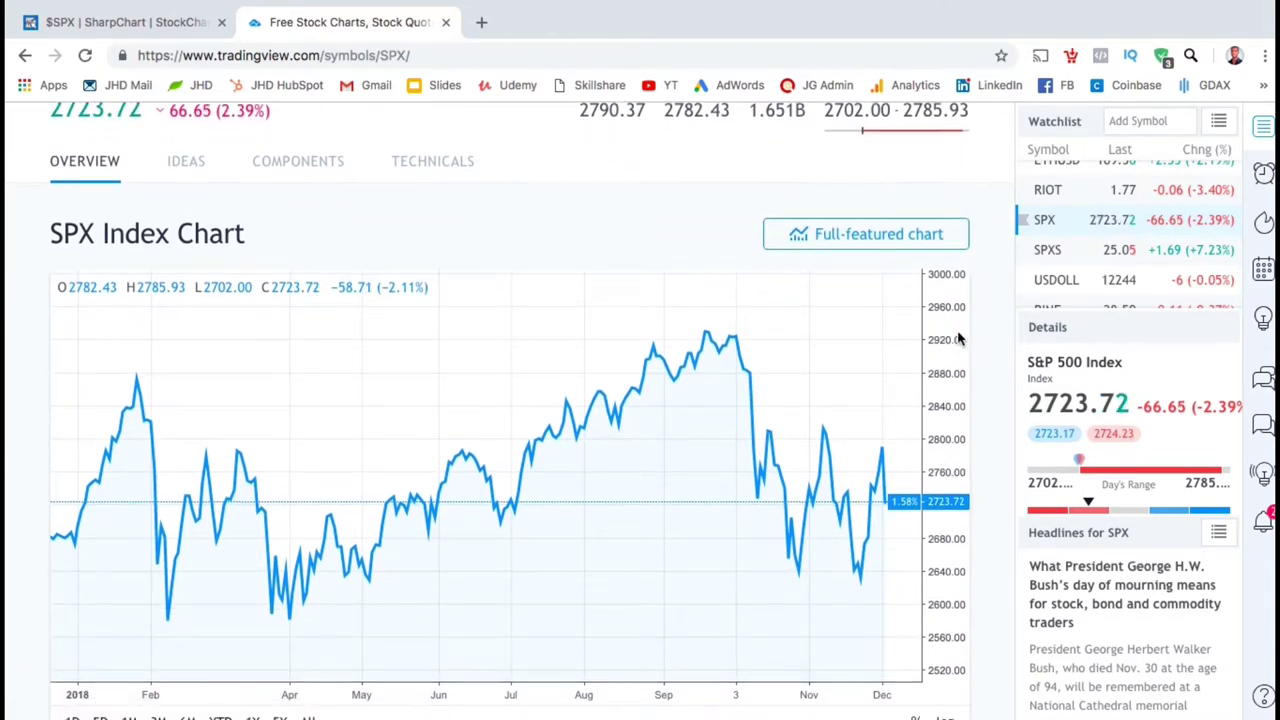
pyautogui.click(893, 247)
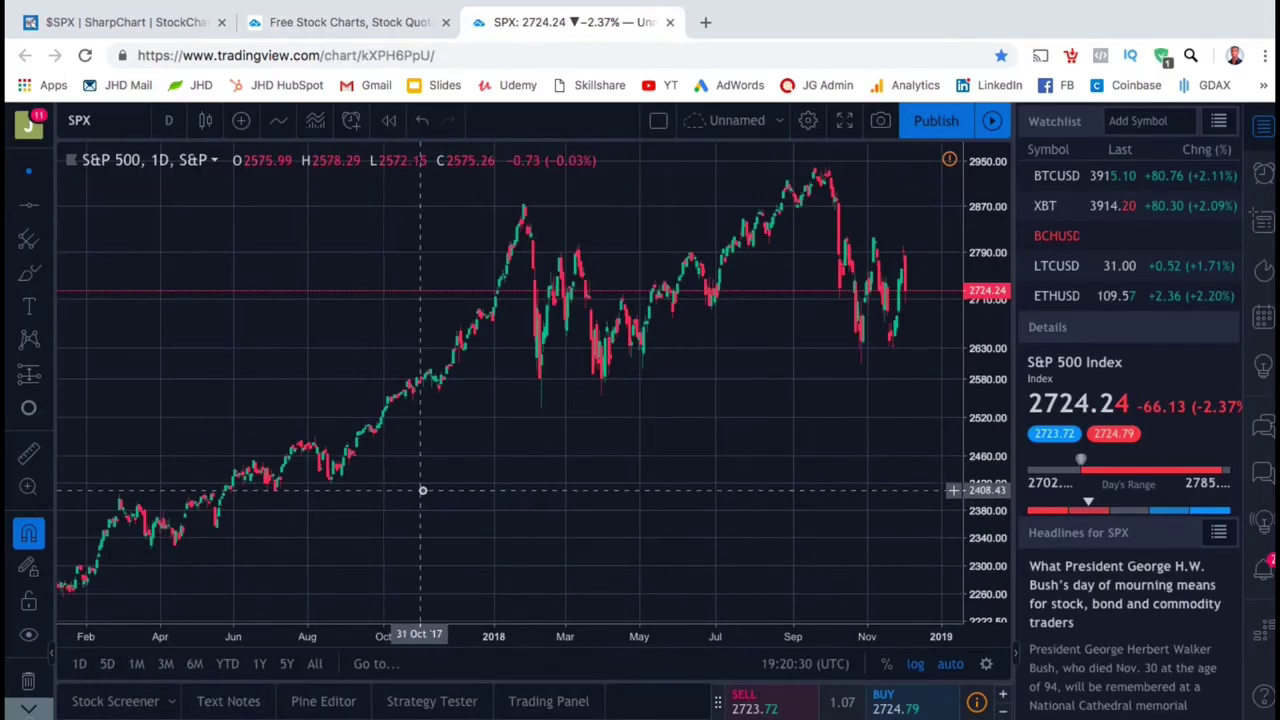
# Step: Place a horizontal line at about 2604 along the March and May lows
pyautogui.scroll(2, 585, 414)
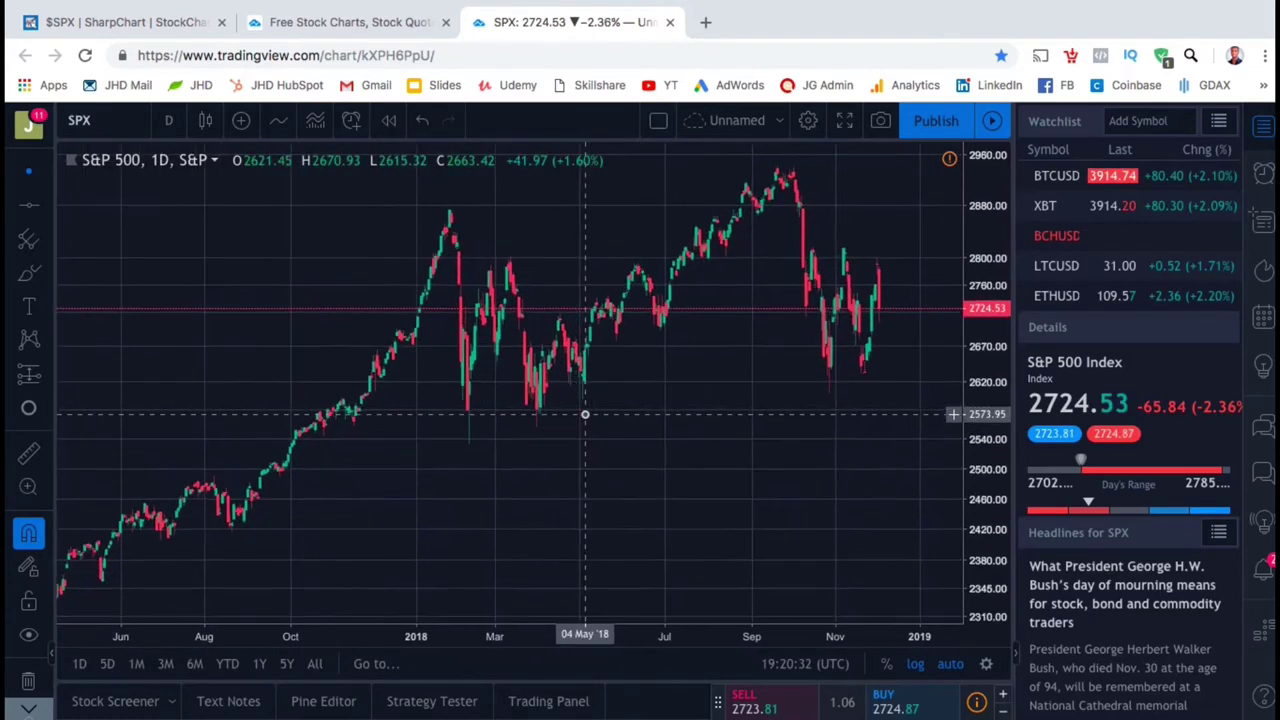
pyautogui.scroll(3, 585, 414)
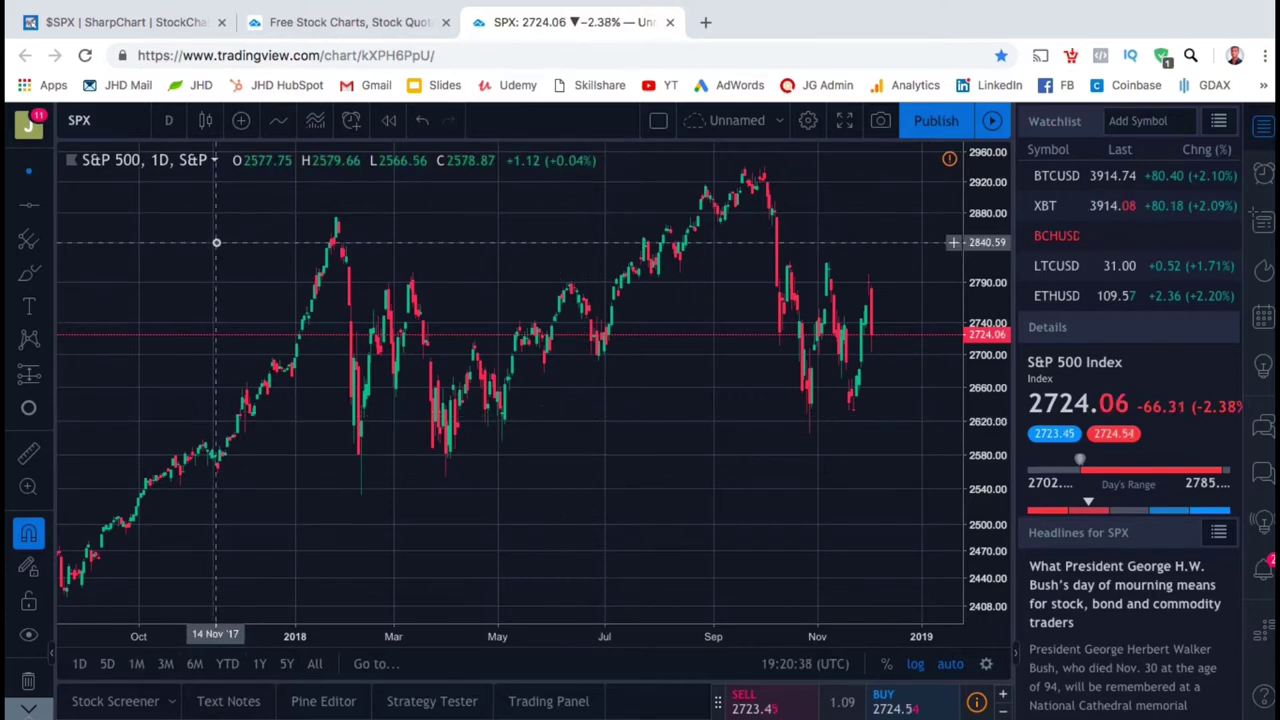
pyautogui.click(42, 207)
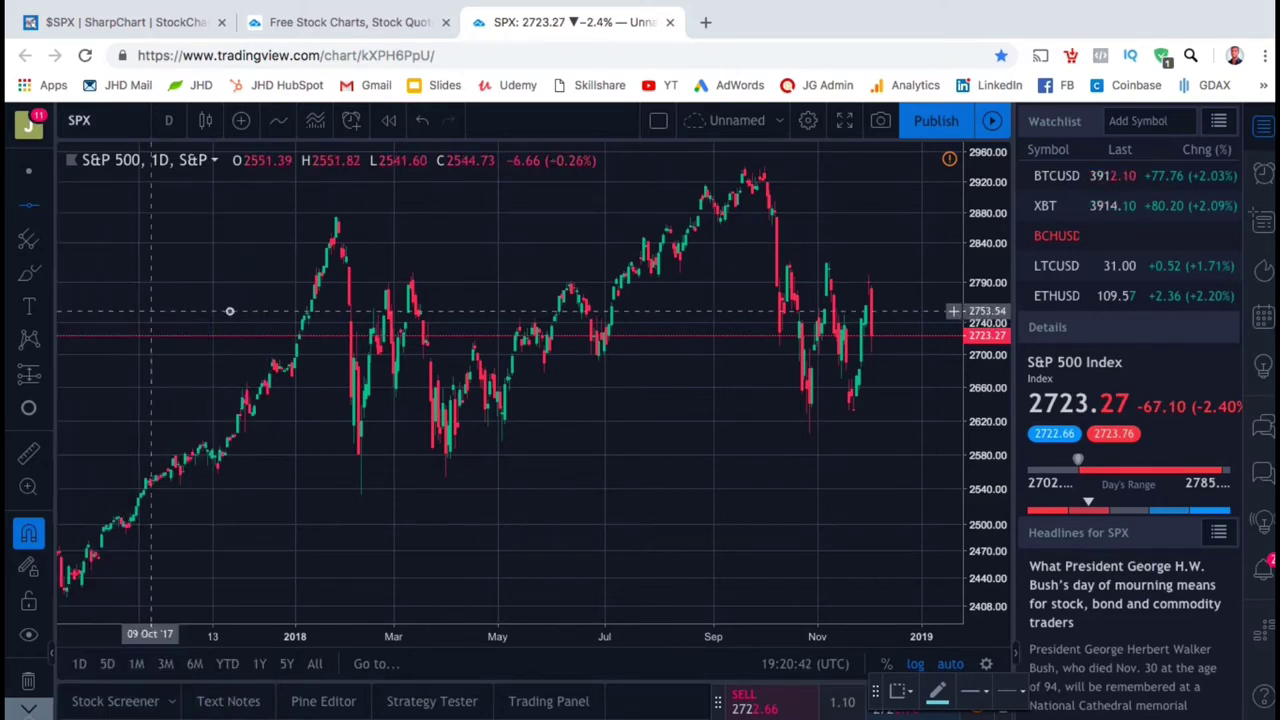
pyautogui.click(411, 421)
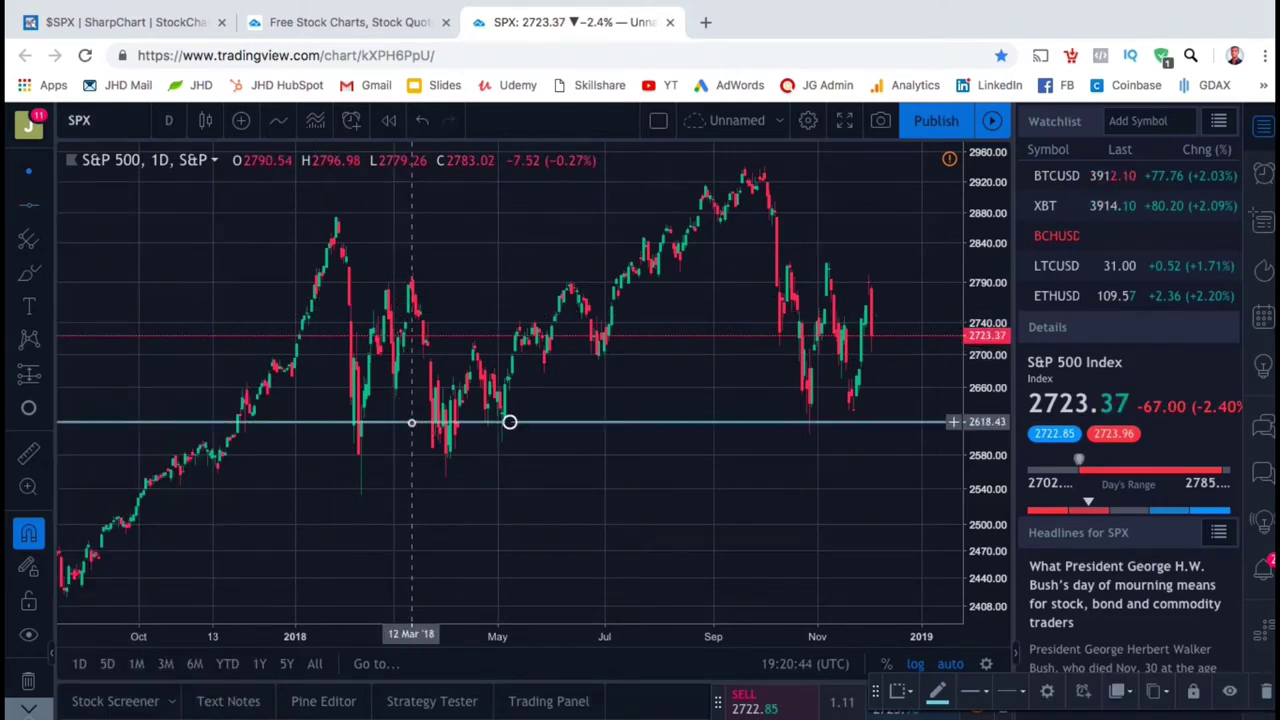
pyautogui.moveTo(509, 422)
pyautogui.mouseDown()
pyautogui.moveTo(513, 366)
pyautogui.moveTo(509, 445)
pyautogui.moveTo(509, 434)
pyautogui.mouseUp()
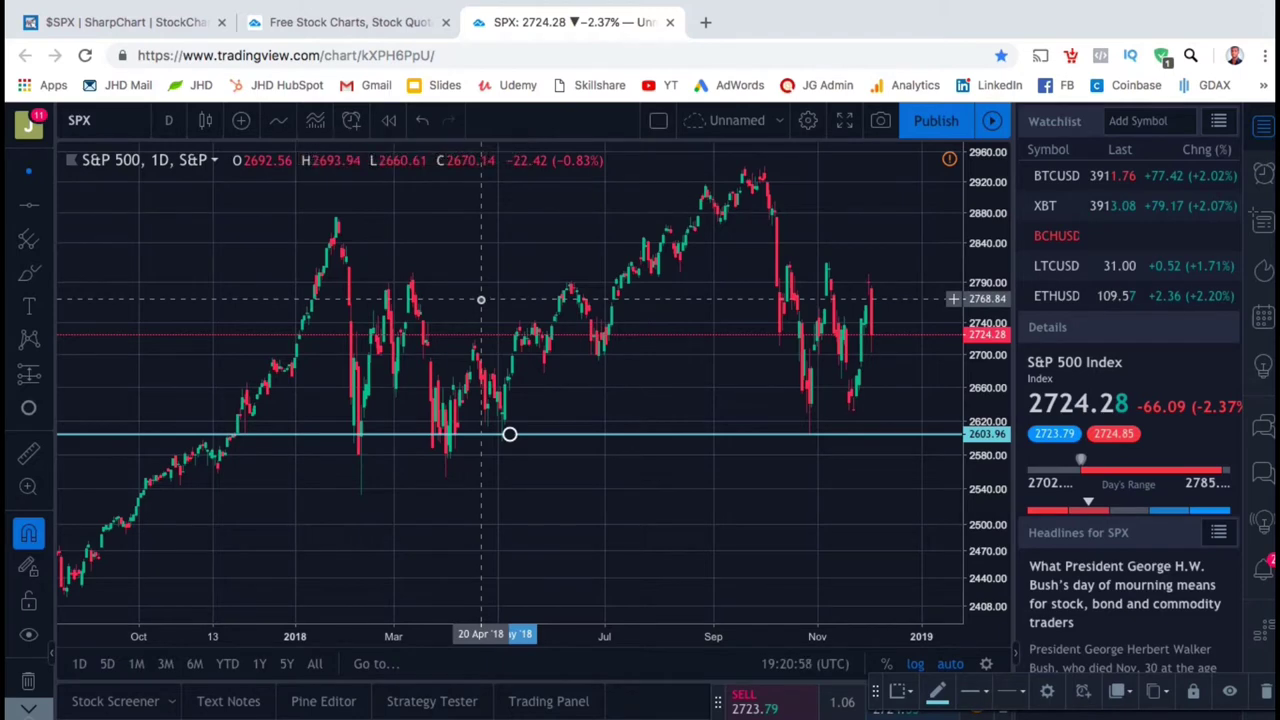
# Step: Search 'bollinger bands' and add the built-in Bollinger Bands indicator
pyautogui.click(278, 121)
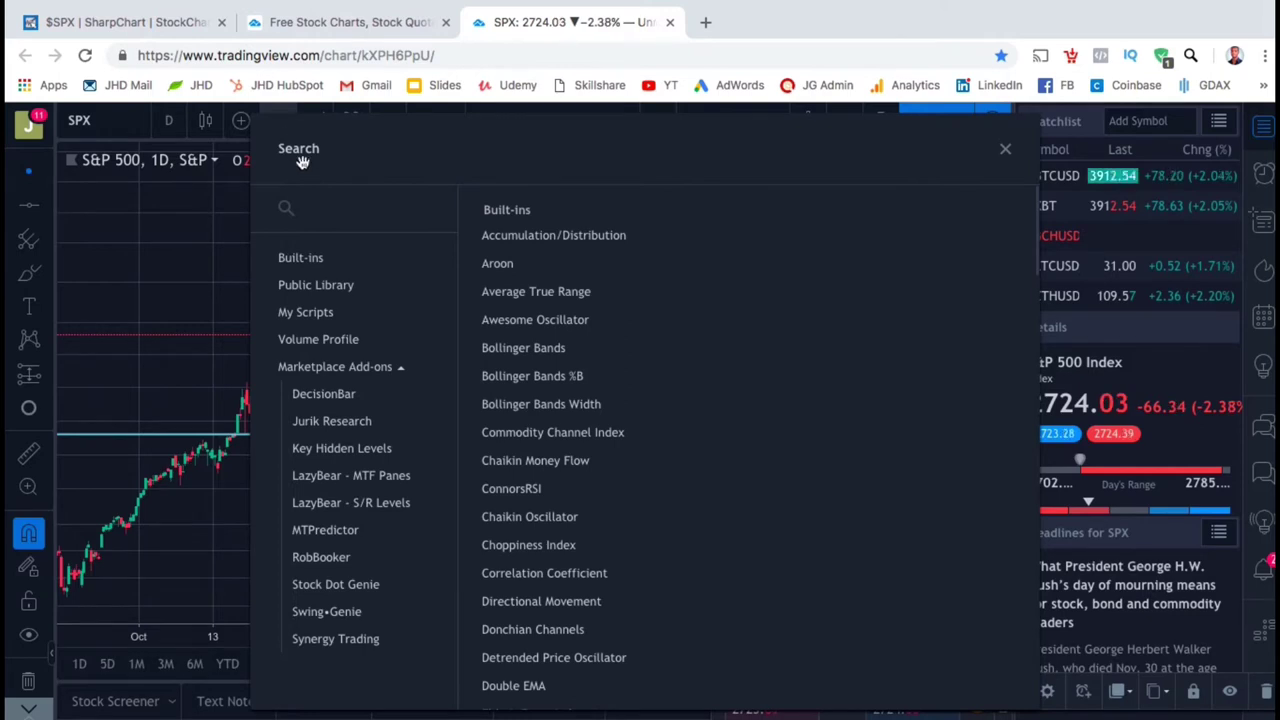
pyautogui.write('bollinger bands')
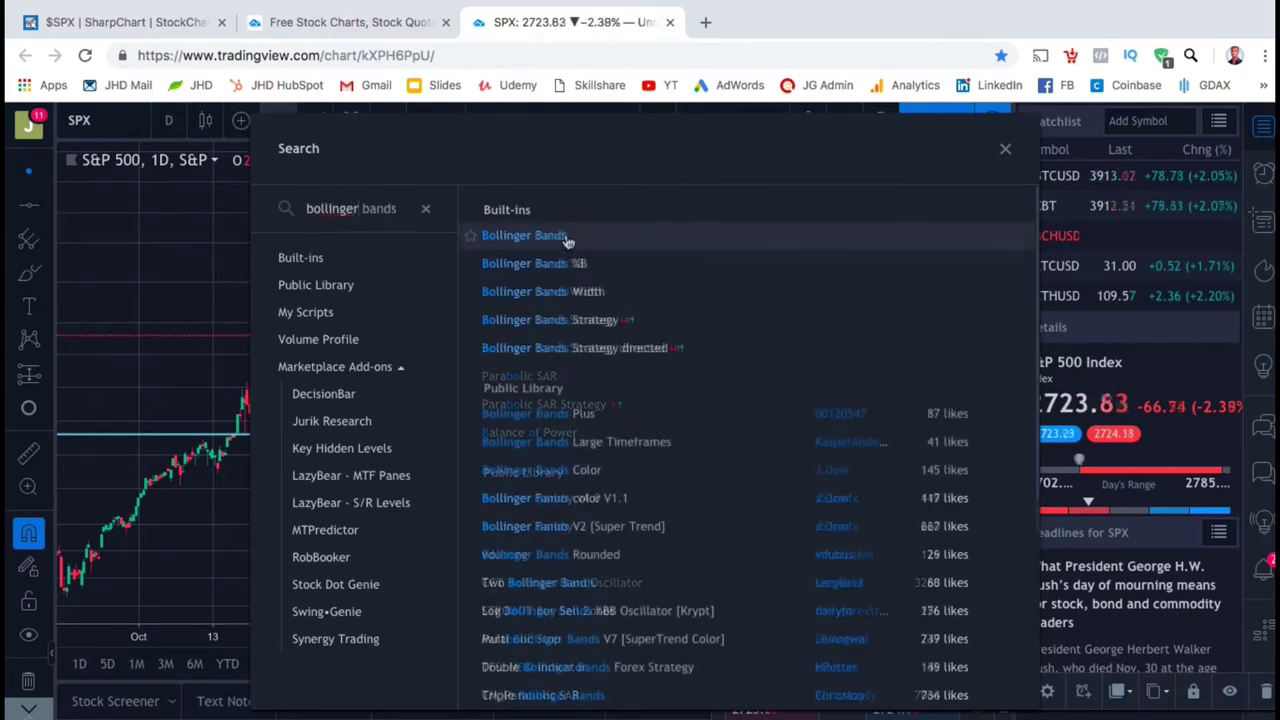
pyautogui.click(567, 240)
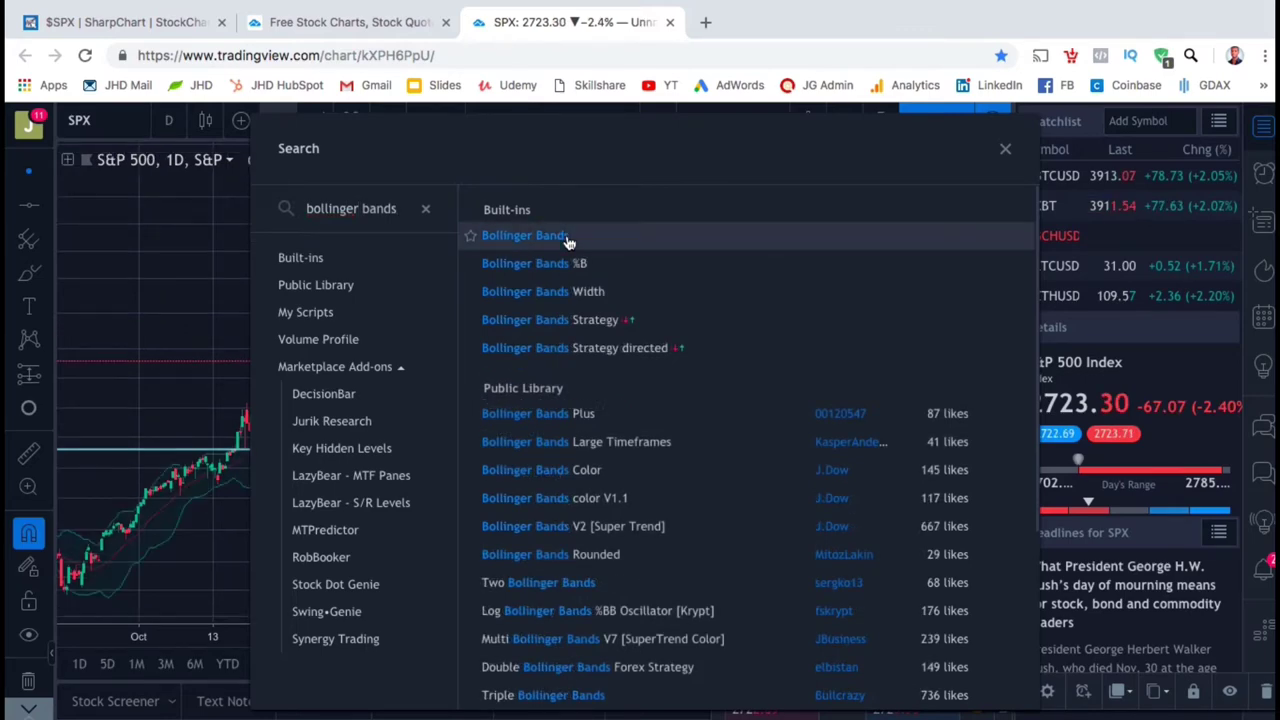
pyautogui.click(1004, 149)
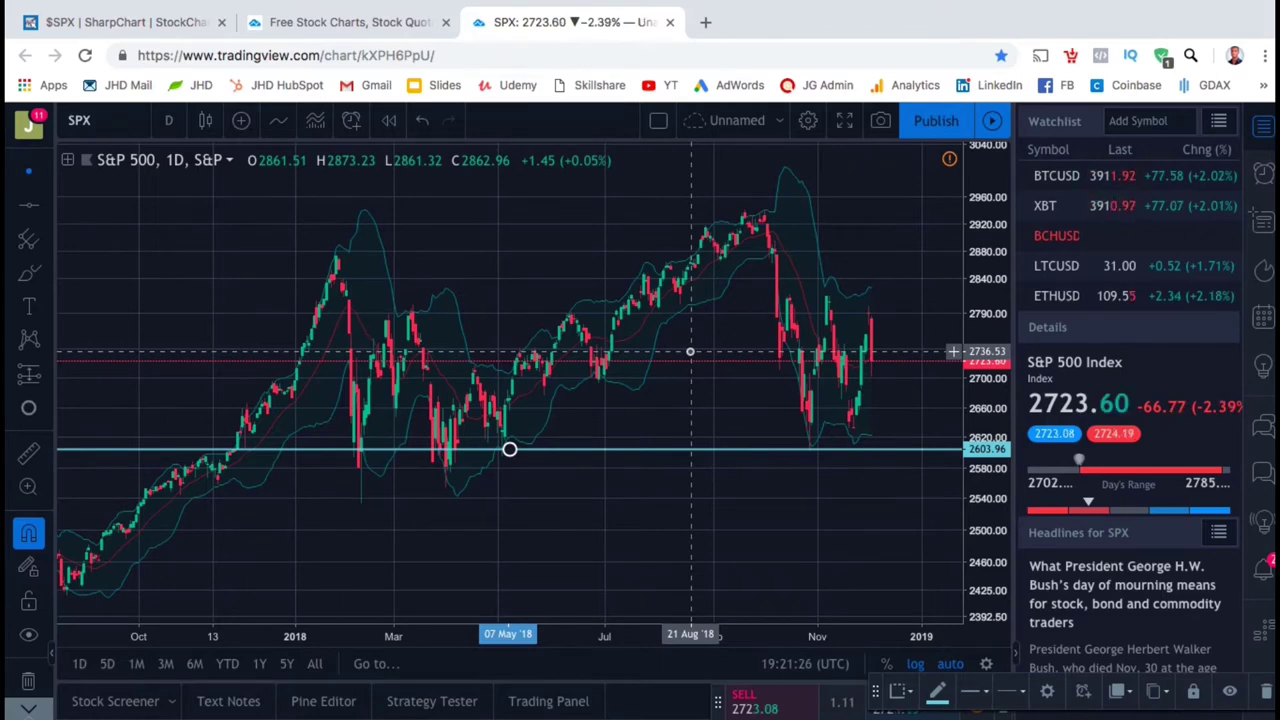
# Step: Set the chart theme to Light in chart settings, confirm, and apply
pyautogui.click(810, 121)
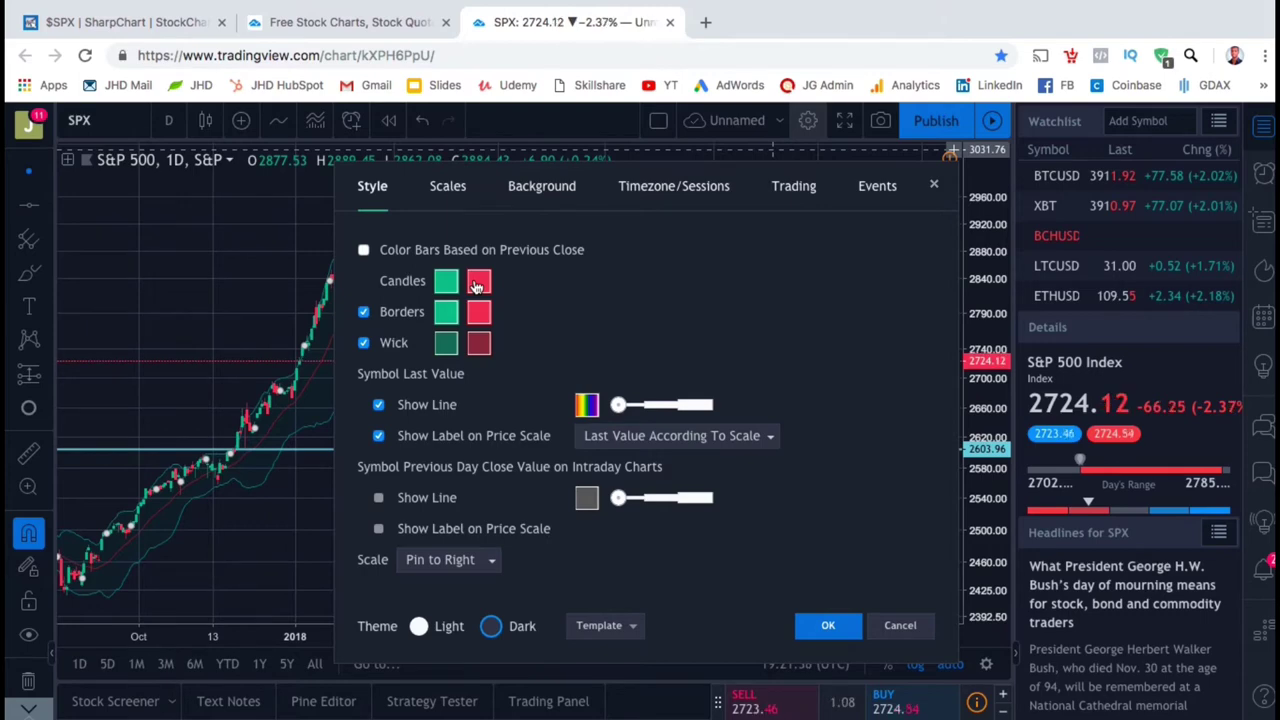
pyautogui.click(421, 628)
pyautogui.click(772, 478)
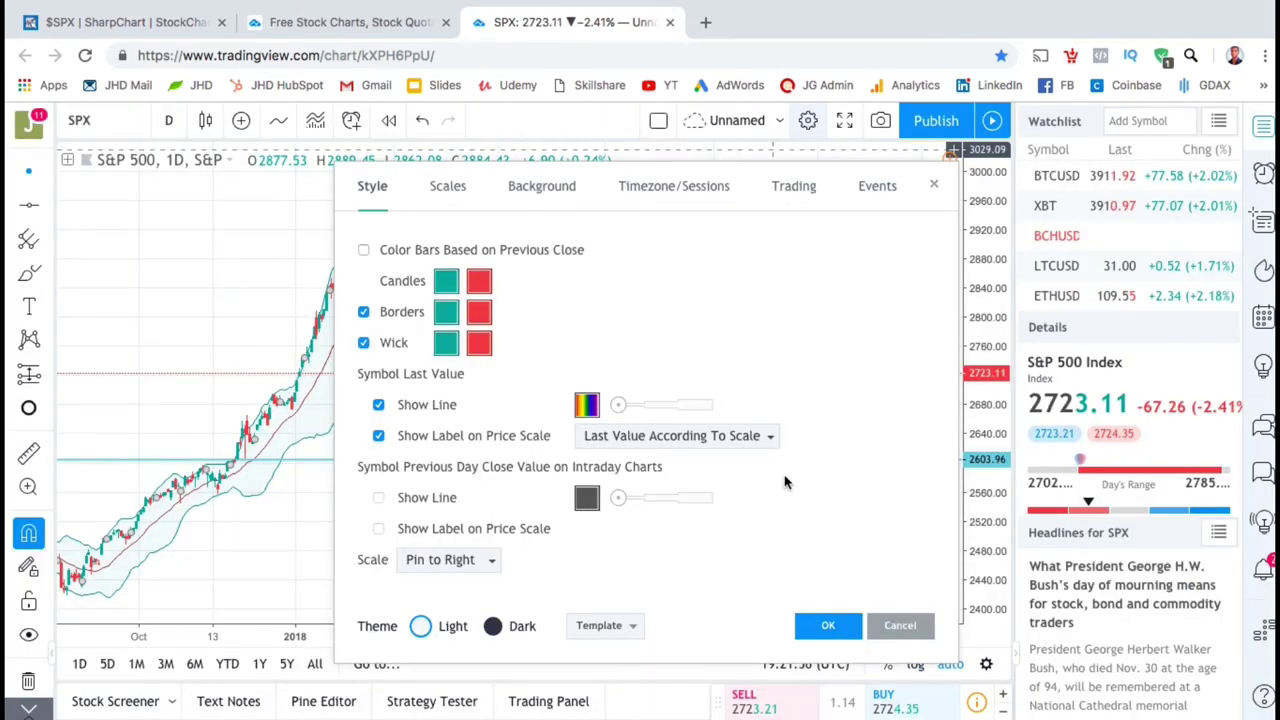
pyautogui.click(828, 624)
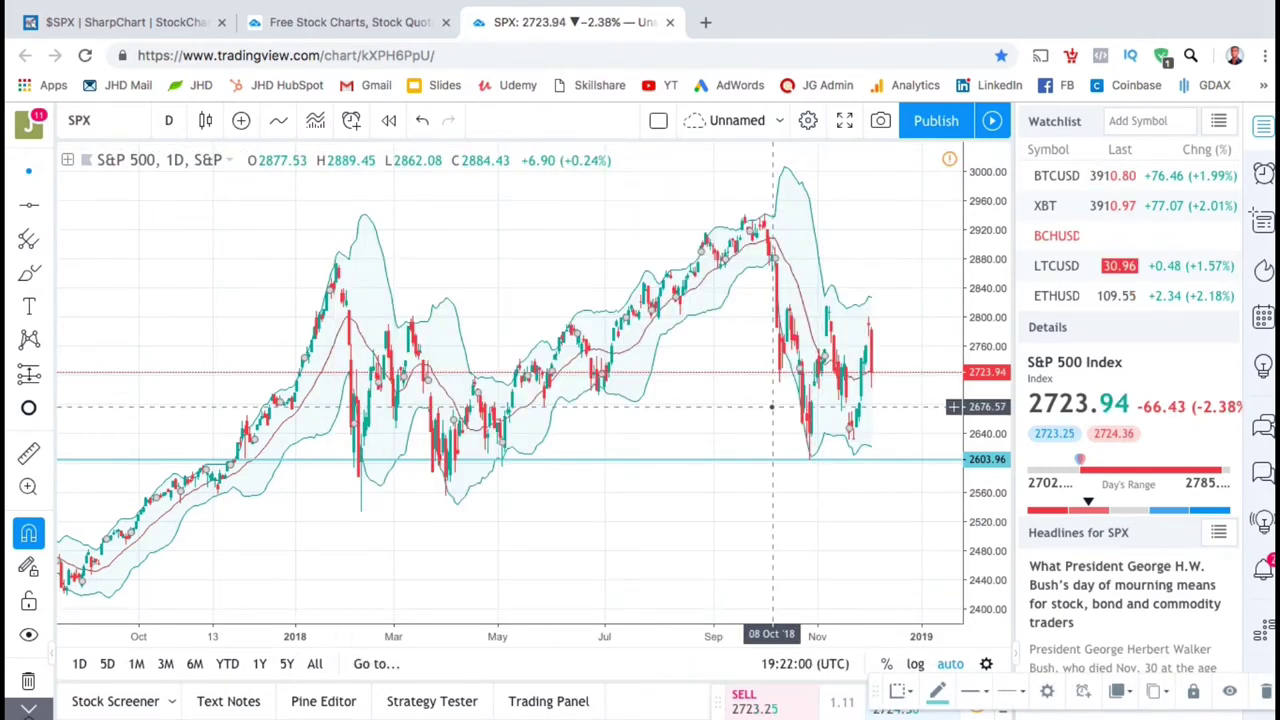
pyautogui.scroll(1, 771, 406)
pyautogui.scroll(4, 771, 406)
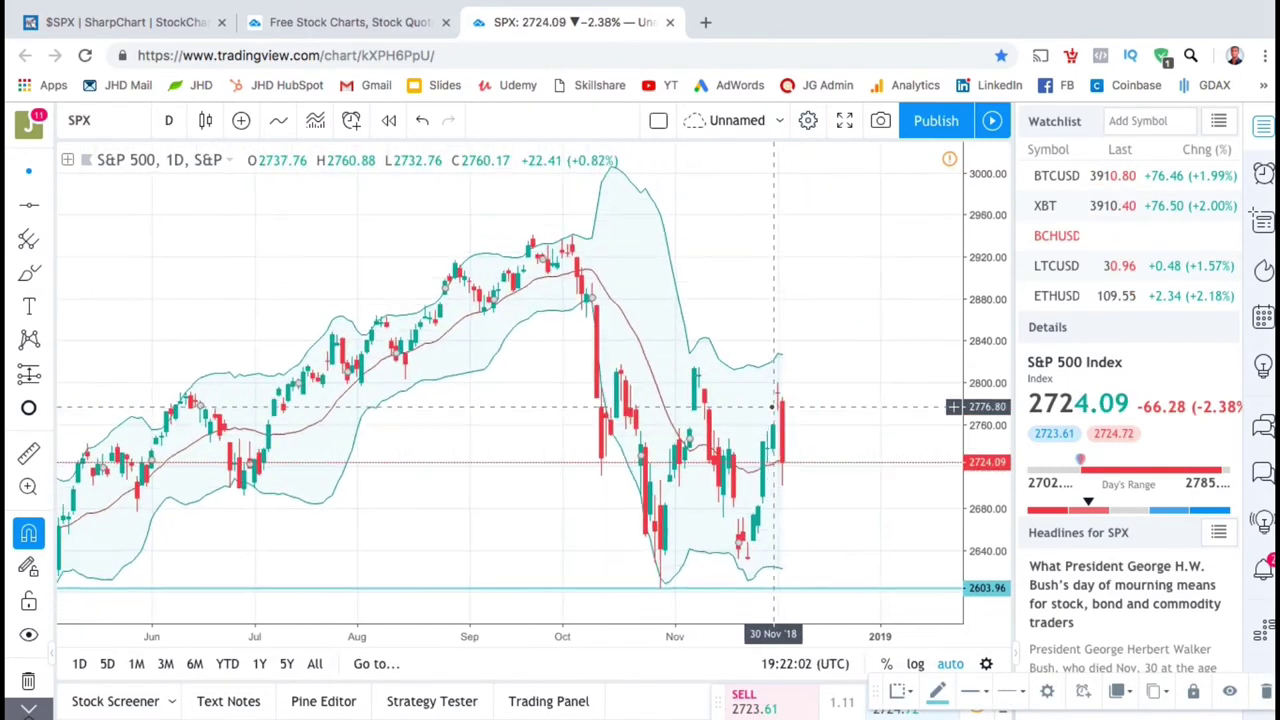
pyautogui.scroll(3, 771, 406)
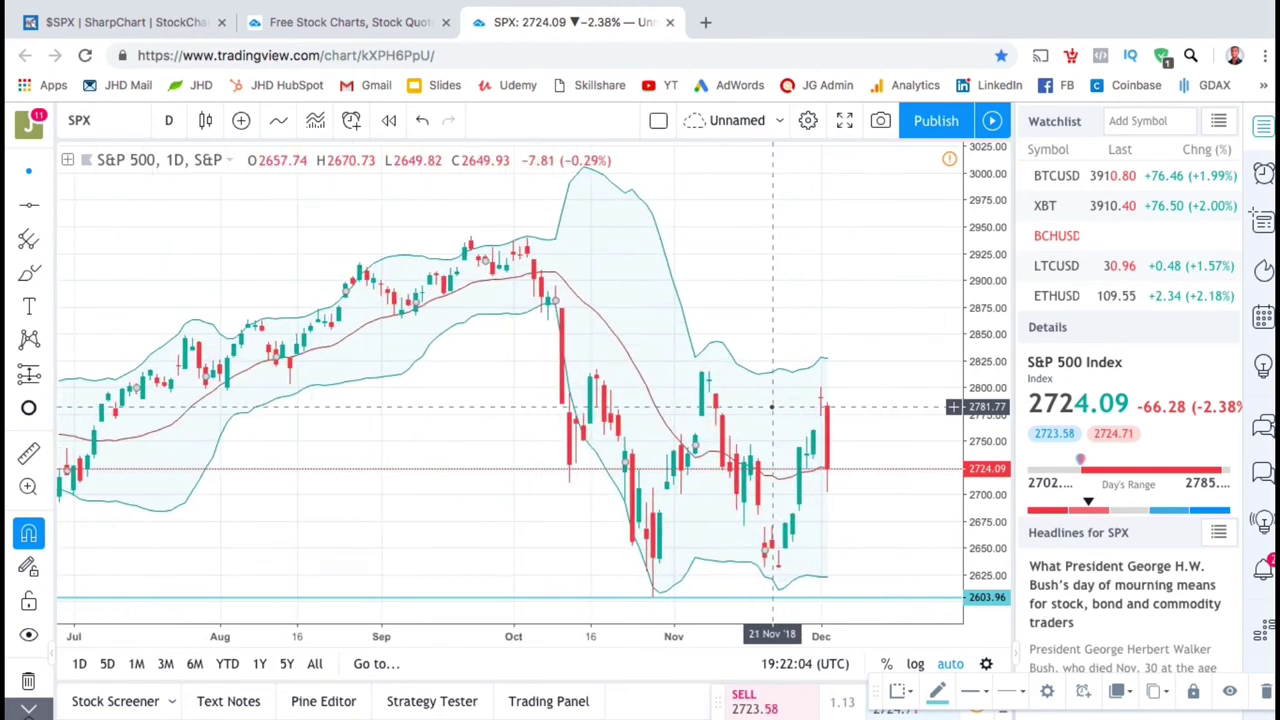